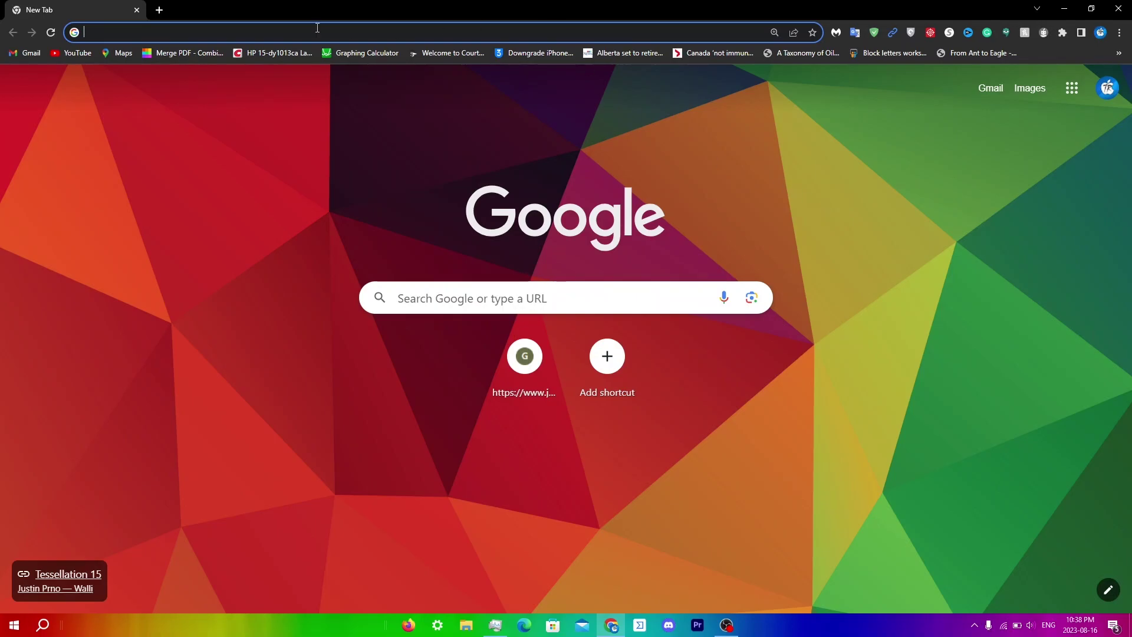
Step: Go to the Chrome Web Store and search for 'keyboard and mouse for xcloud'
type("chrome web store")
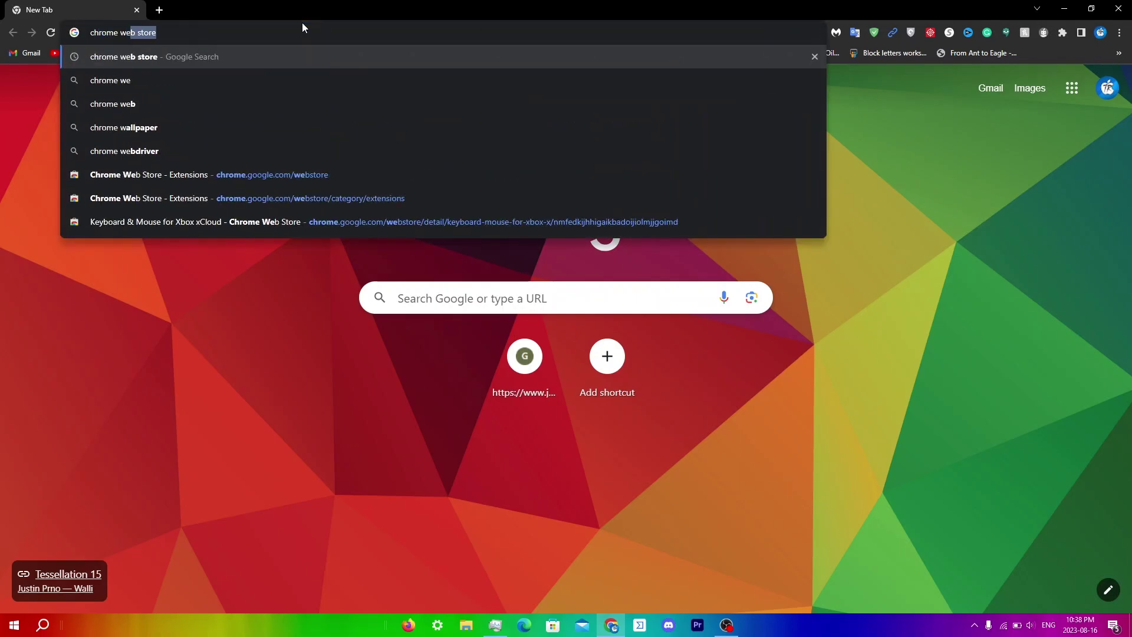
key("Return")
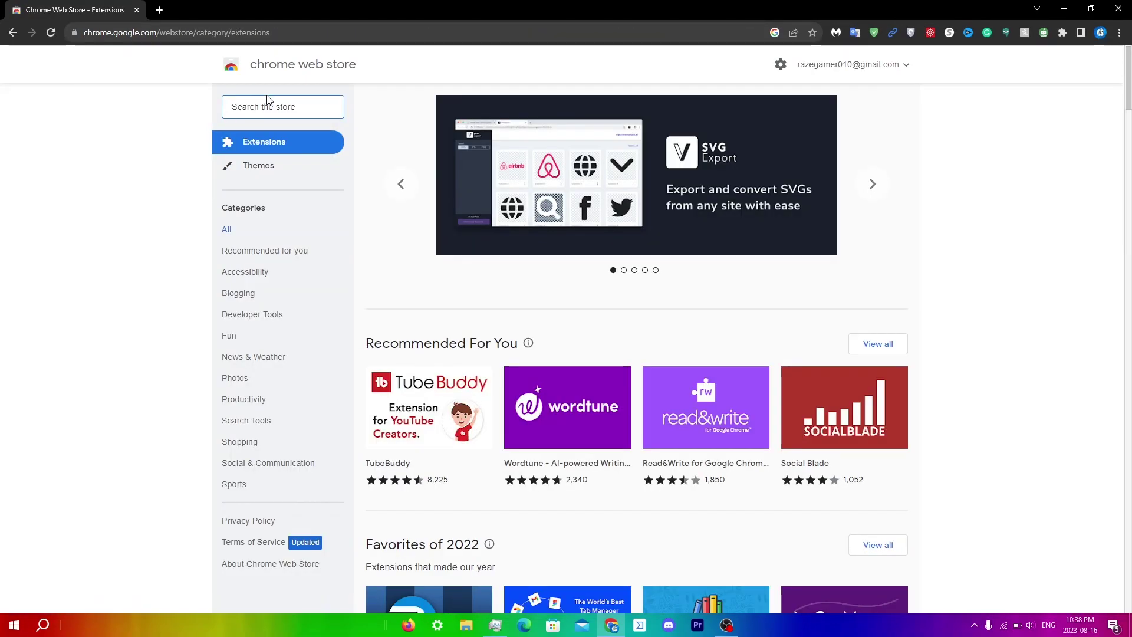
type("keyboard")
type(" and mouse for xc")
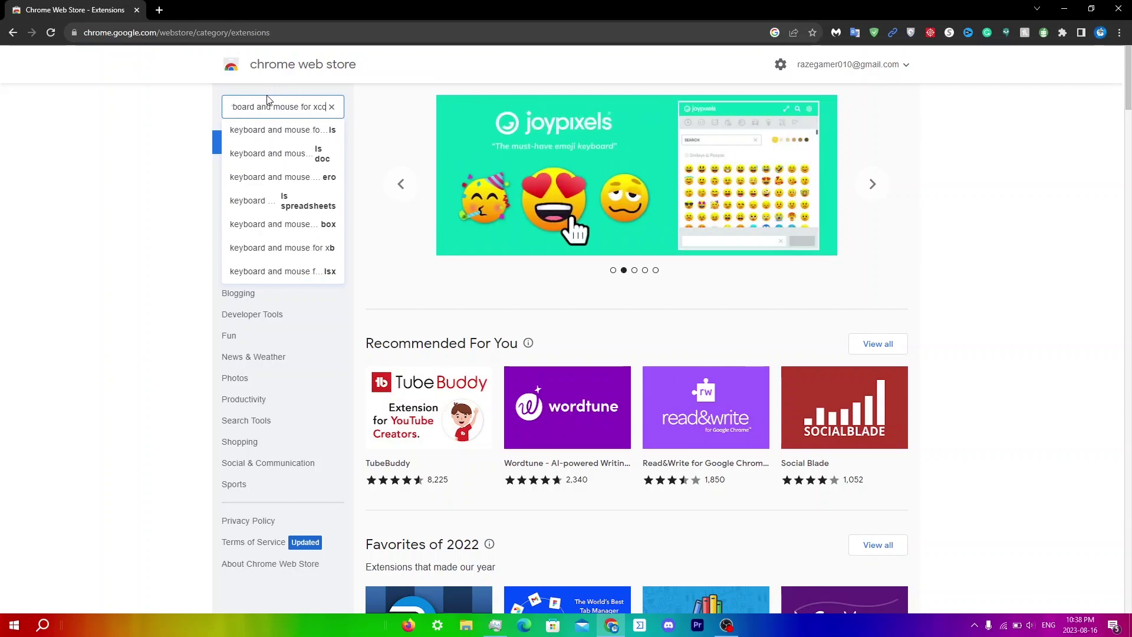
type("loud")
key("Return")
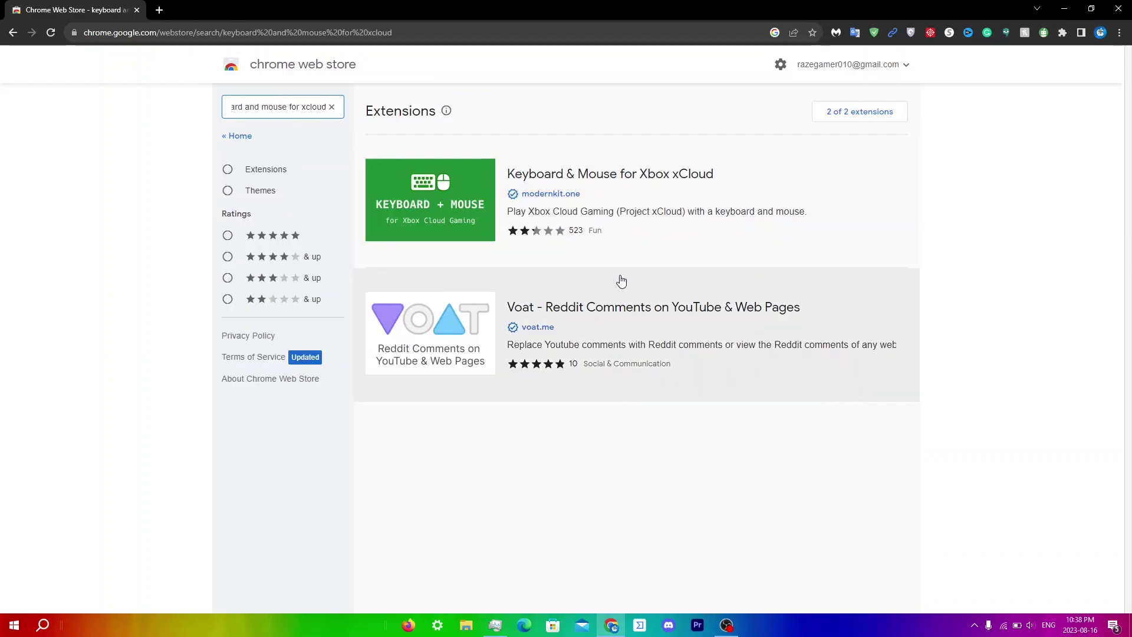
Step: Add the Keyboard & Mouse for Xbox xCloud extension to Chrome from its listing
left_click(631, 190)
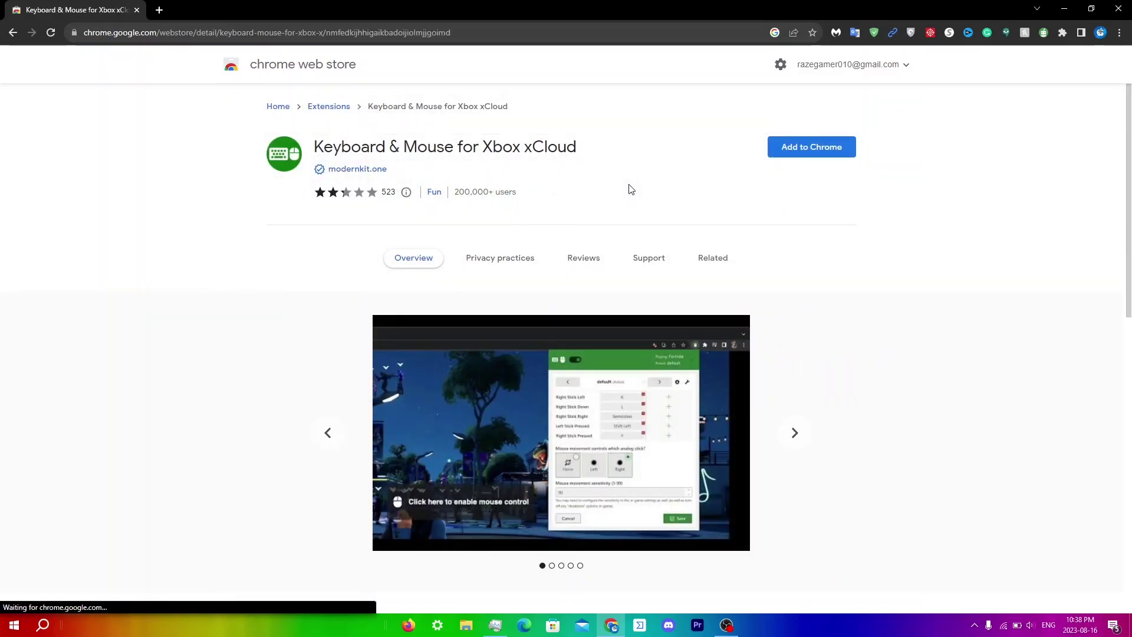
left_click(805, 151)
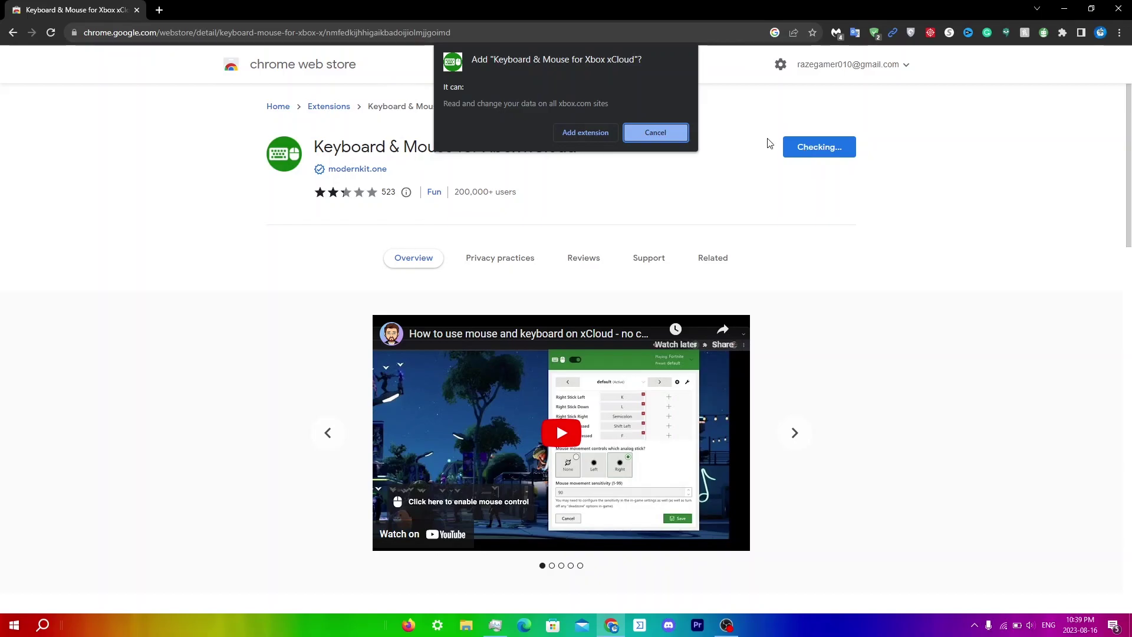
left_click(586, 131)
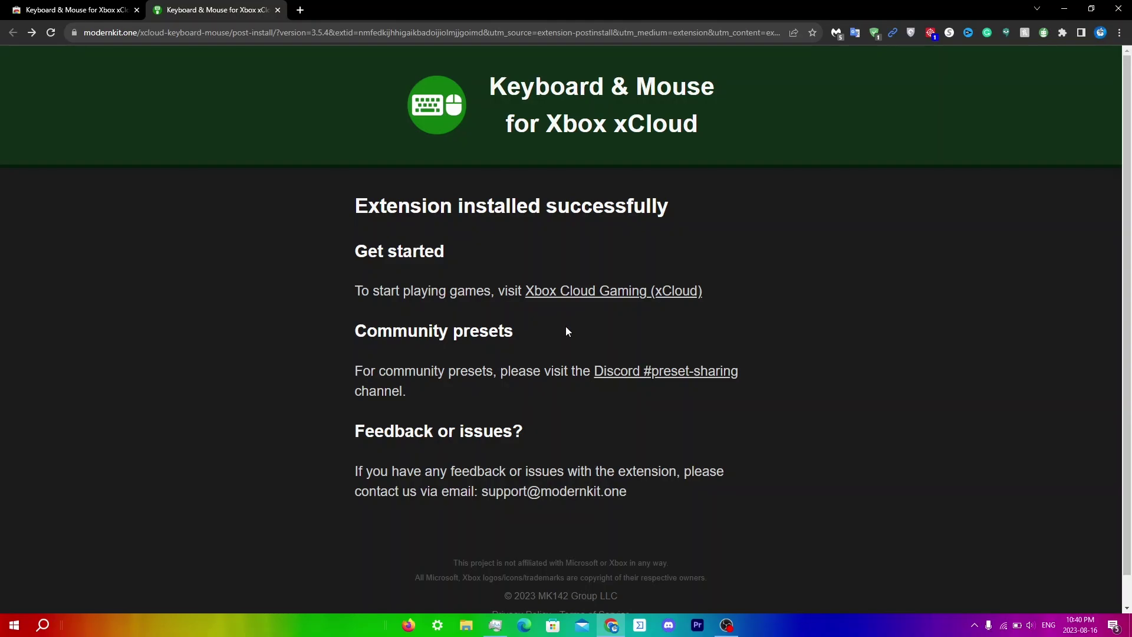
Step: Pin Keyboard & Mouse for Xbox xCloud to the toolbar and open its 3 day free-trial panel
left_click(1064, 37)
scroll(991, 112, "down", 2)
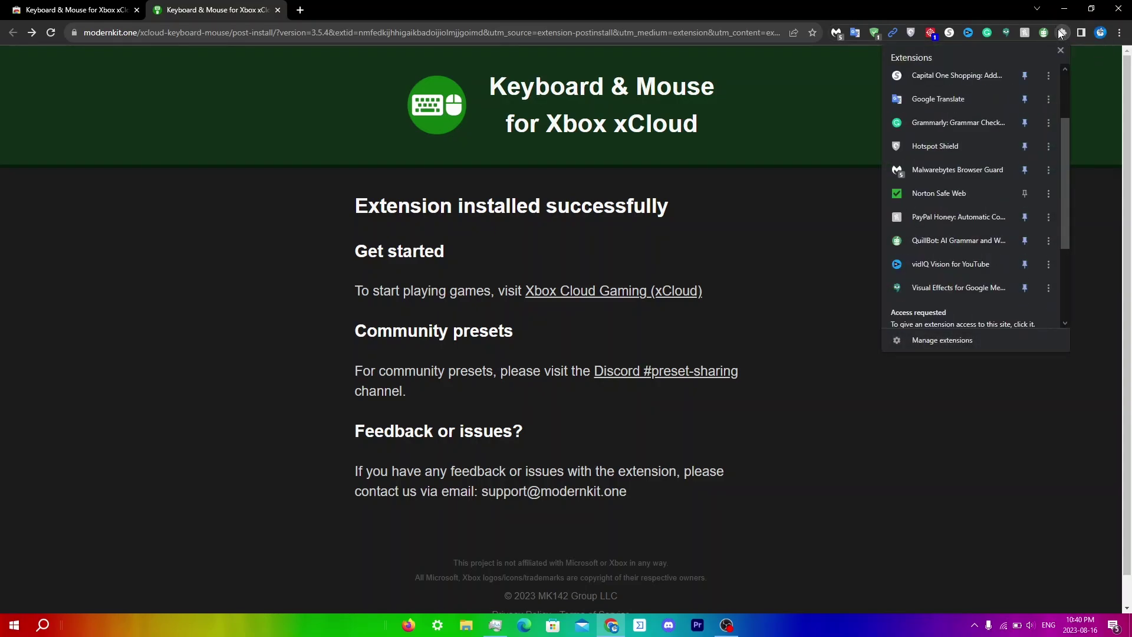
scroll(991, 111, "down", 3)
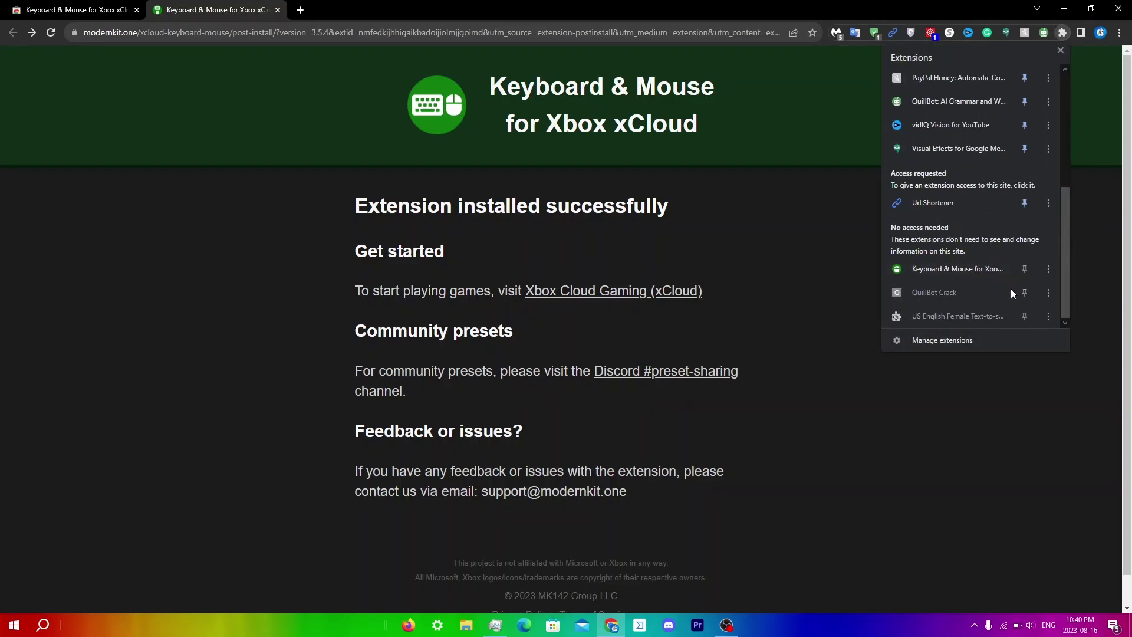
left_click(1024, 269)
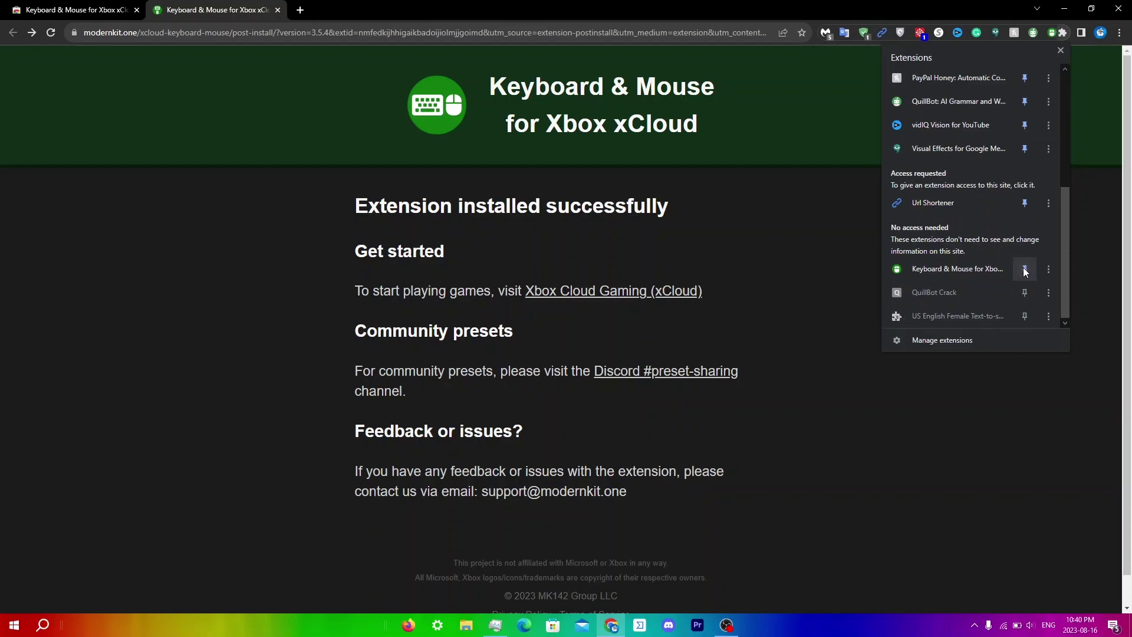
left_click(1044, 33)
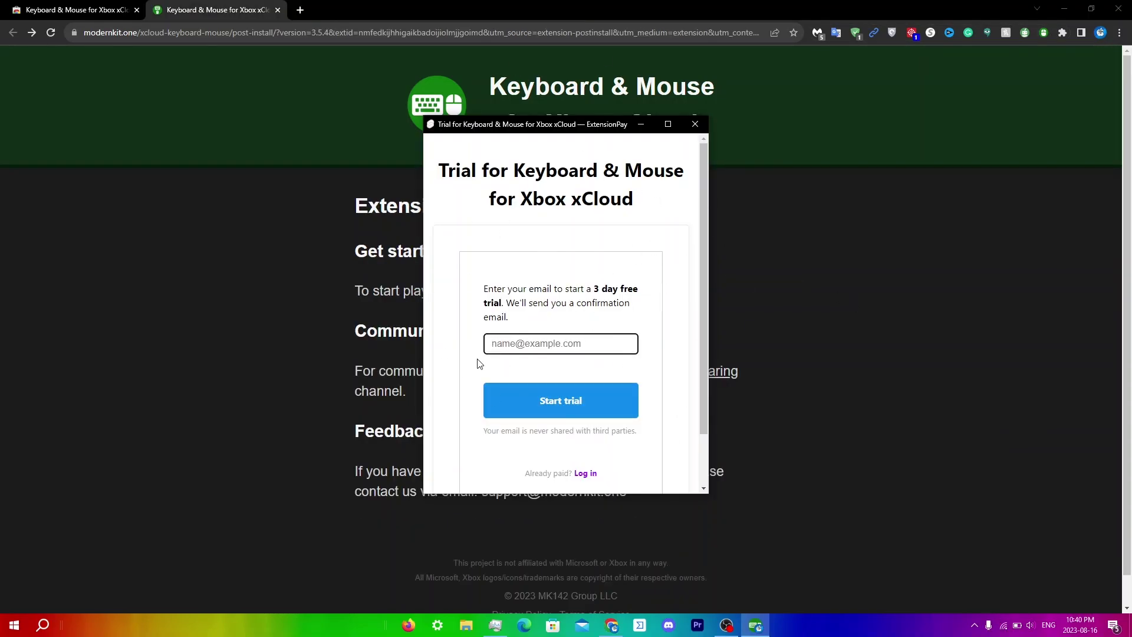
Step: Request the 3 day free trial, close the confirmation, then view and close the preset bindings
left_click(629, 399)
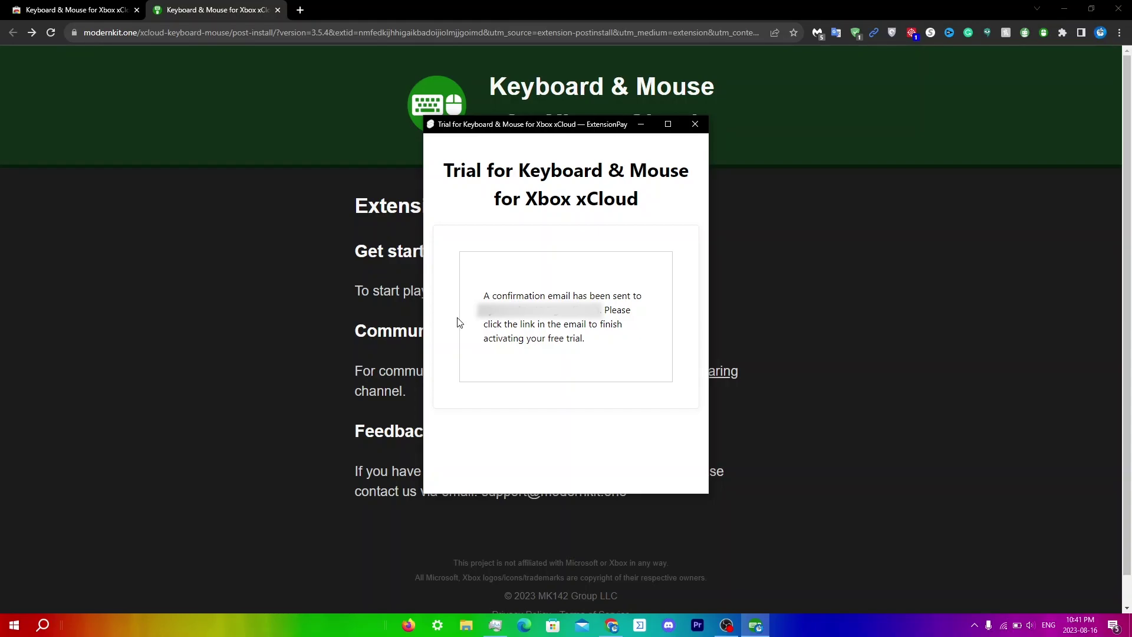
left_click(695, 124)
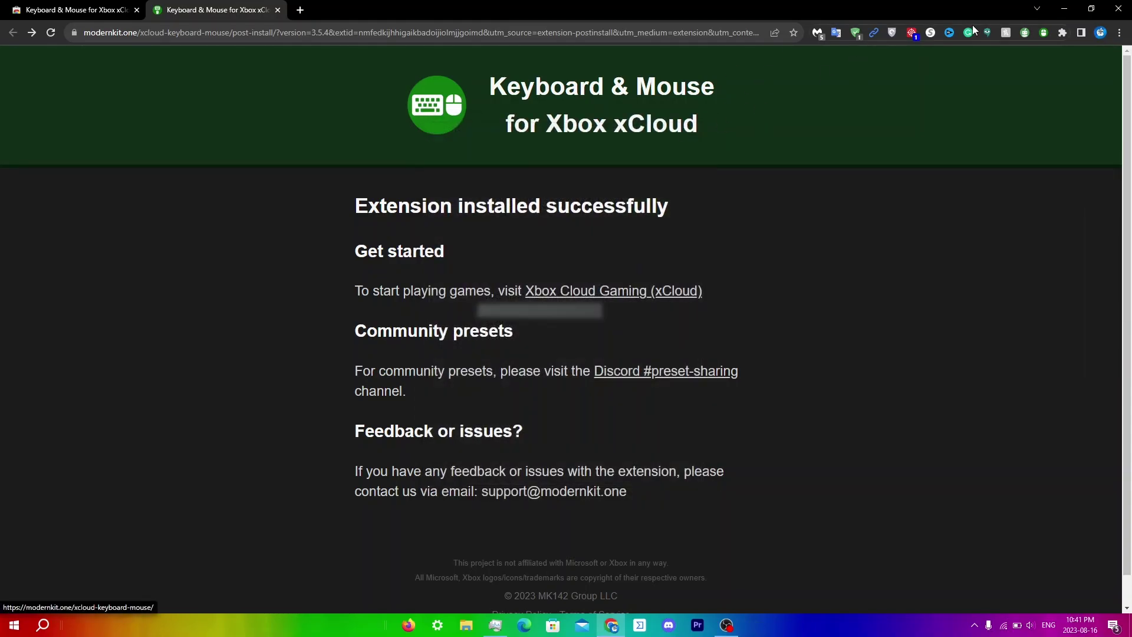
left_click(1043, 33)
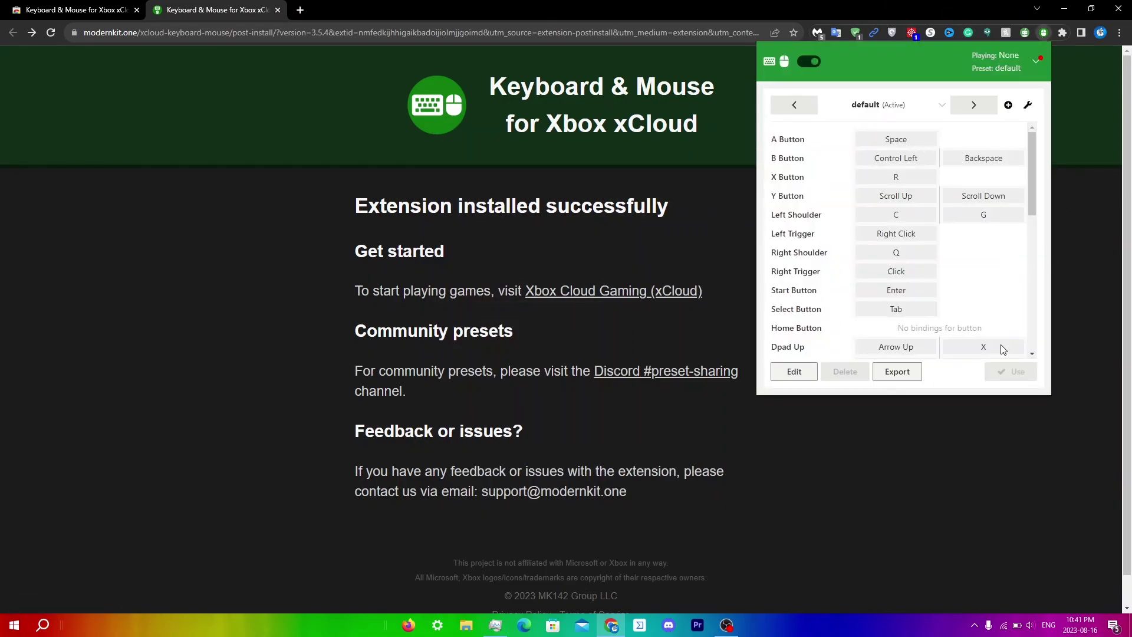
left_click(214, 349)
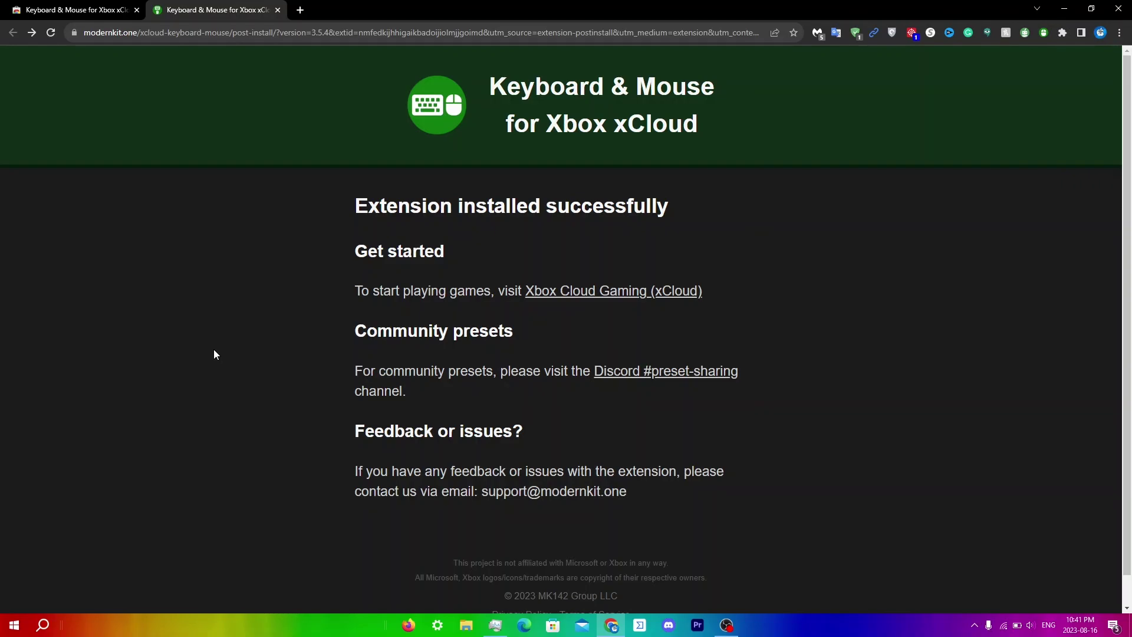
Step: Search Google for 'xcloud' in a new tab and open the Xbox Cloud Gaming (Beta) result
left_click(300, 17)
type("xcloud")
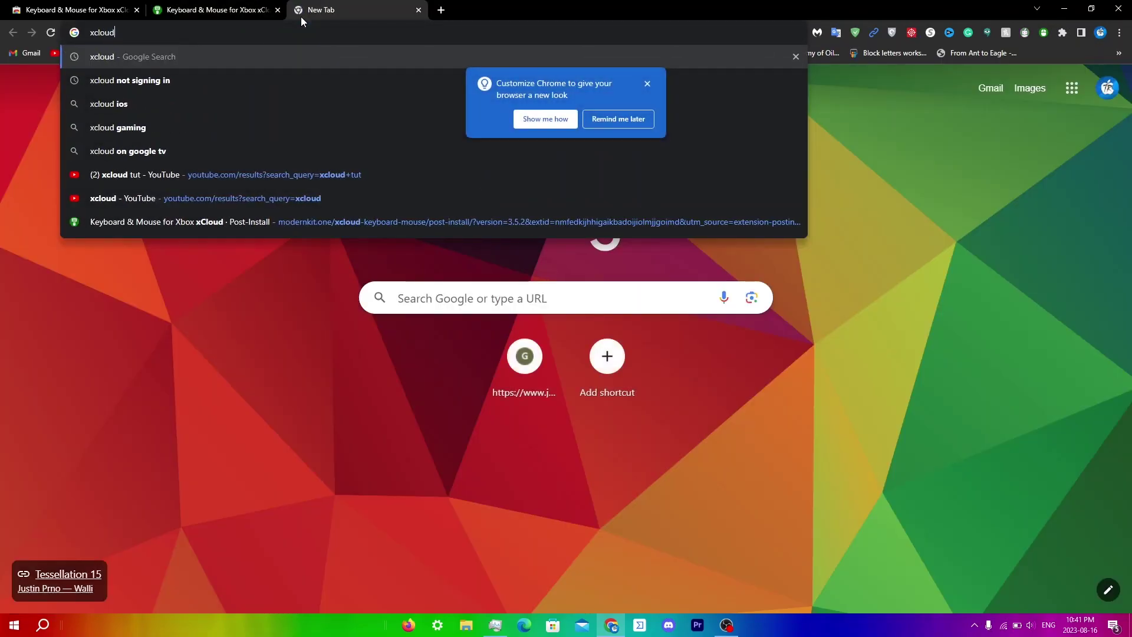
key("Return")
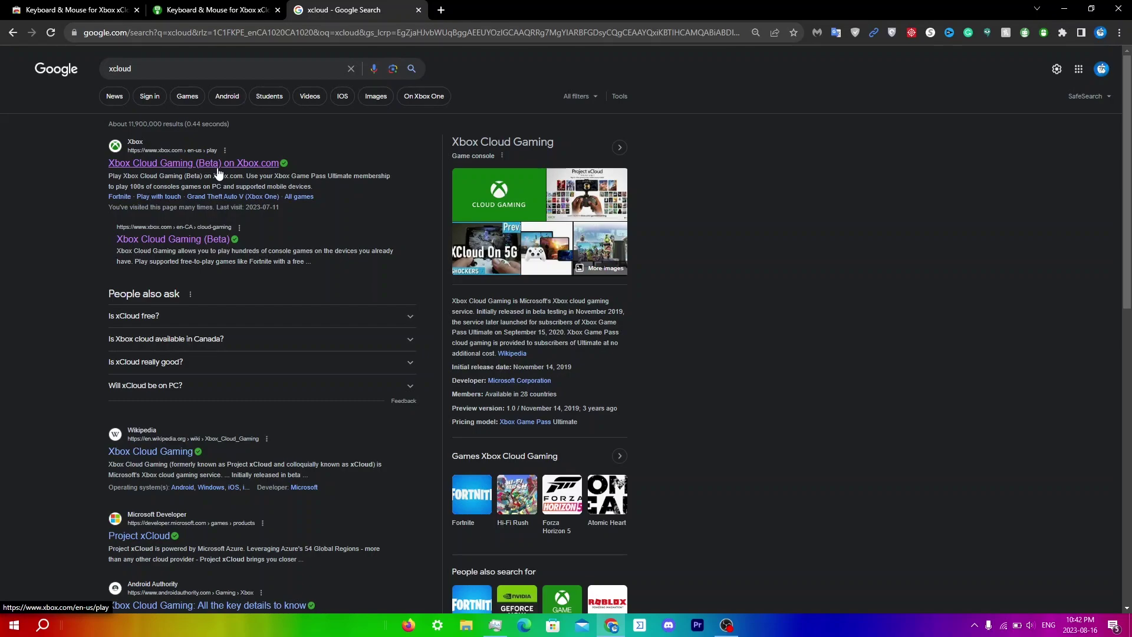
left_click(218, 172)
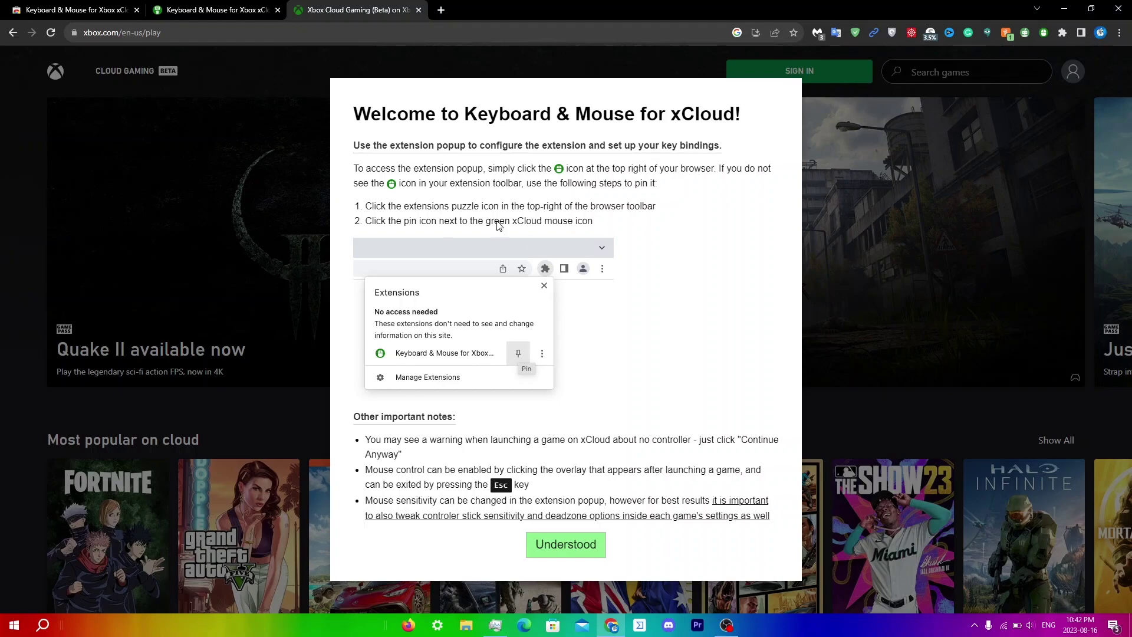
Step: Dismiss the Keyboard & Mouse for xCloud welcome guide with Understood
left_click(581, 551)
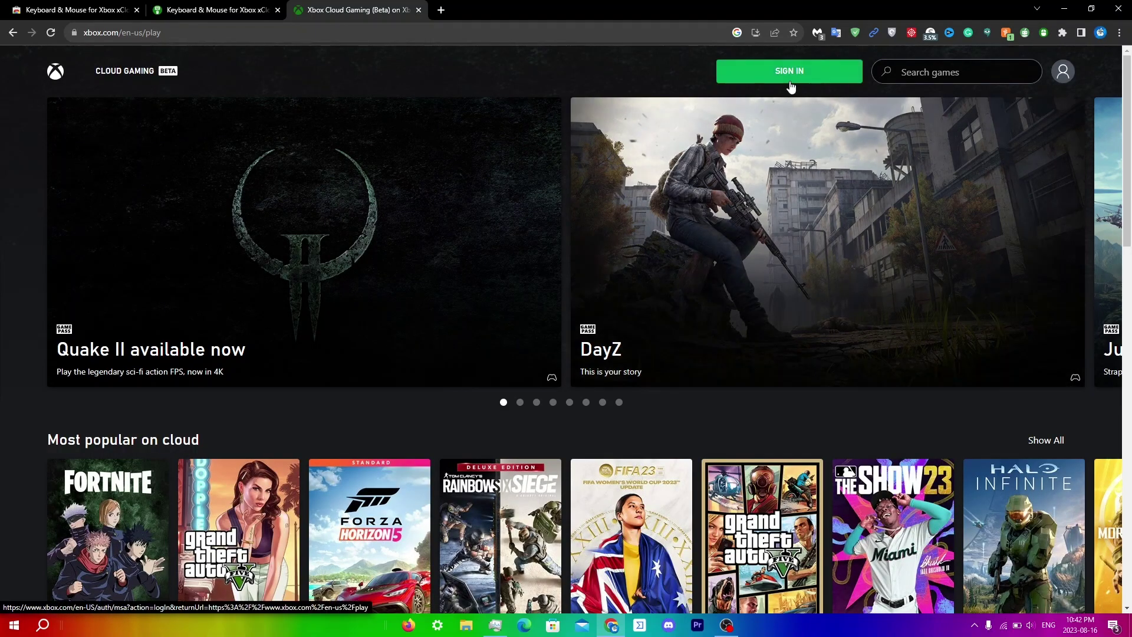
Step: Start signing in to Xbox Cloud Gaming and scroll down to the Most popular on cloud row
left_click(796, 77)
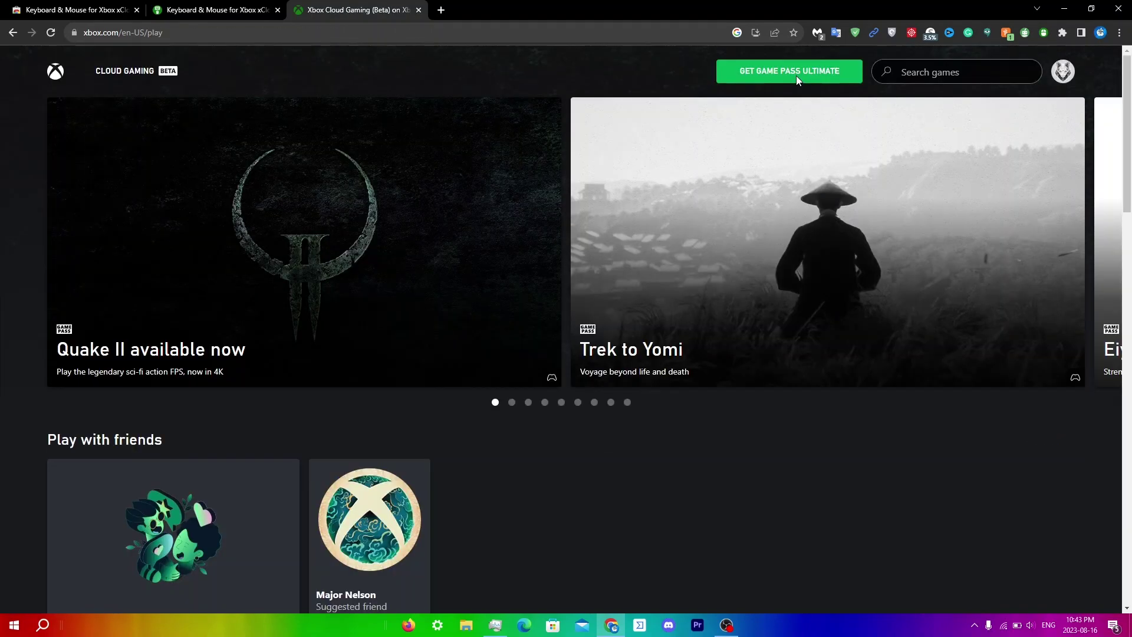
scroll(713, 325, "down", 3)
scroll(713, 326, "down", 3)
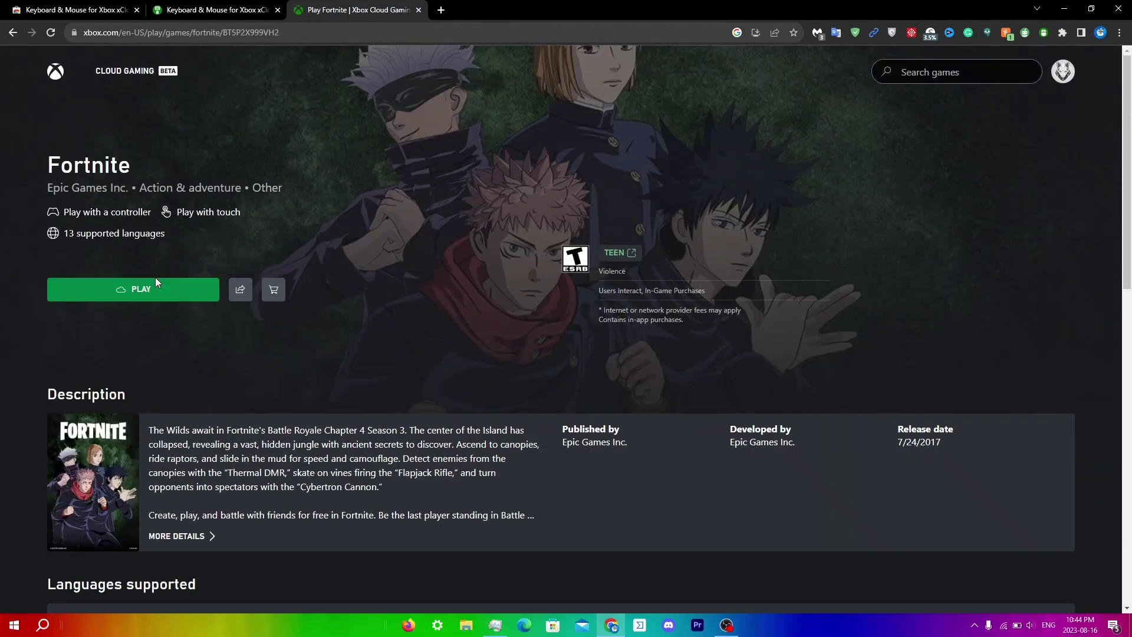
Step: Play Fortnite and continue anyway without a connected controller
left_click(155, 282)
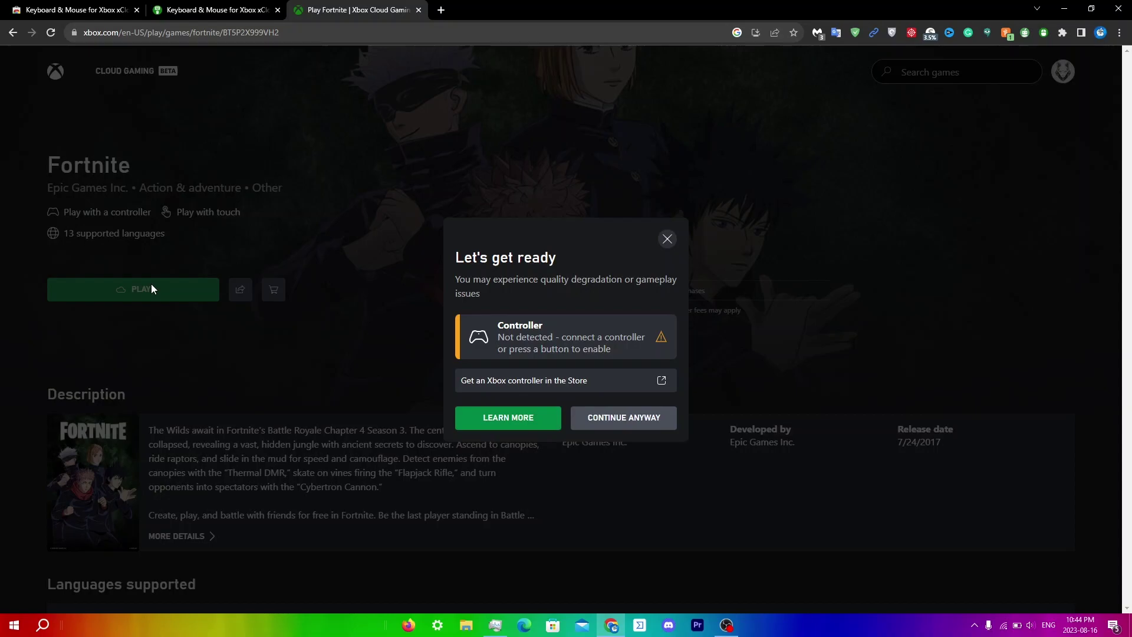
left_click(622, 419)
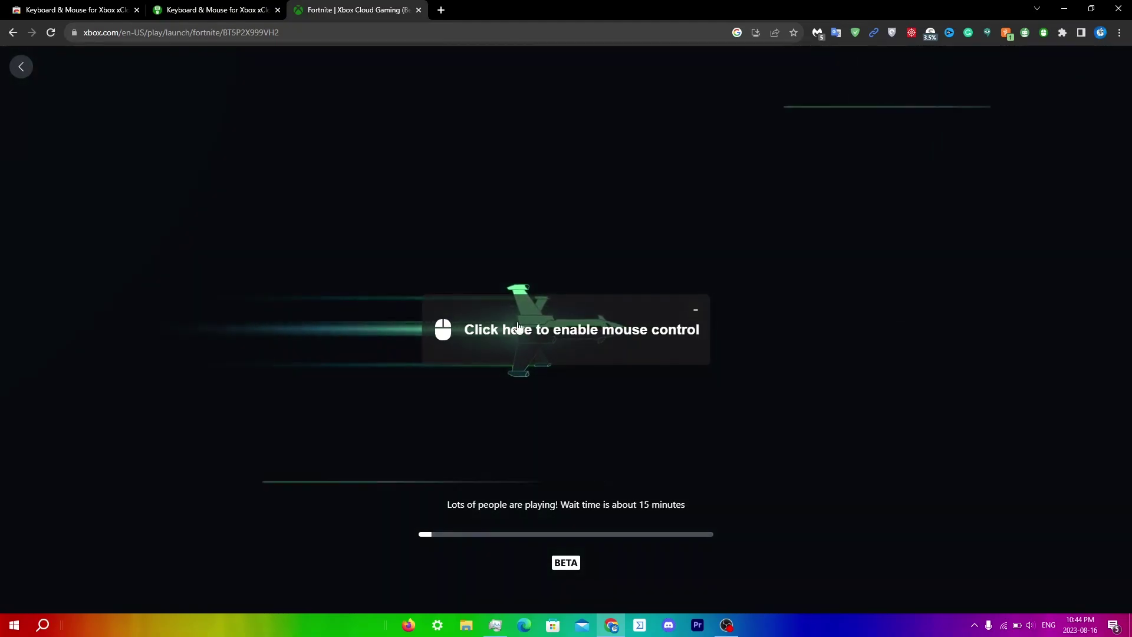
Step: Enable mouse control for the Fortnite game stream
left_click(525, 328)
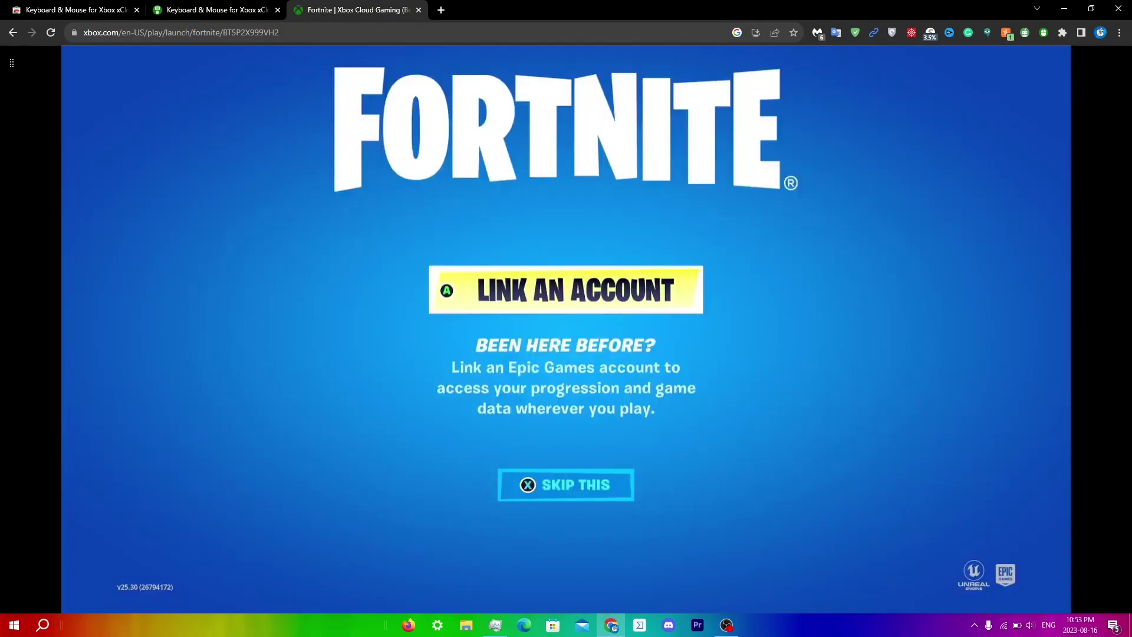
Step: Show the Keyboard & Mouse extension's default preset bindings from the Extensions menu
mouse_move(646, 330)
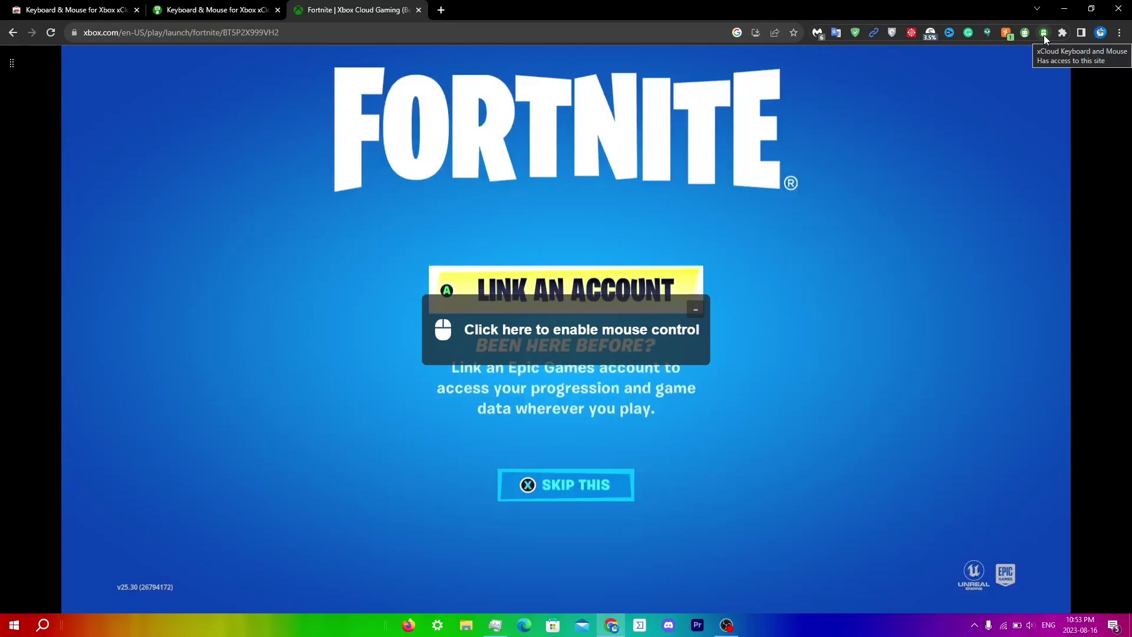
left_click(1063, 32)
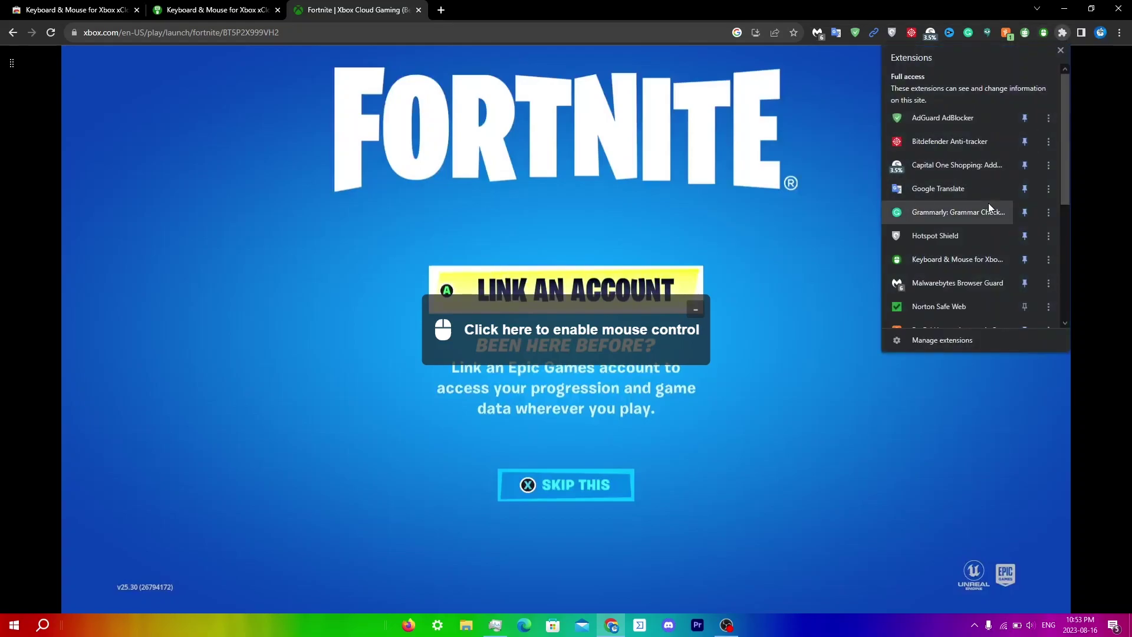
scroll(988, 203, "down", 4)
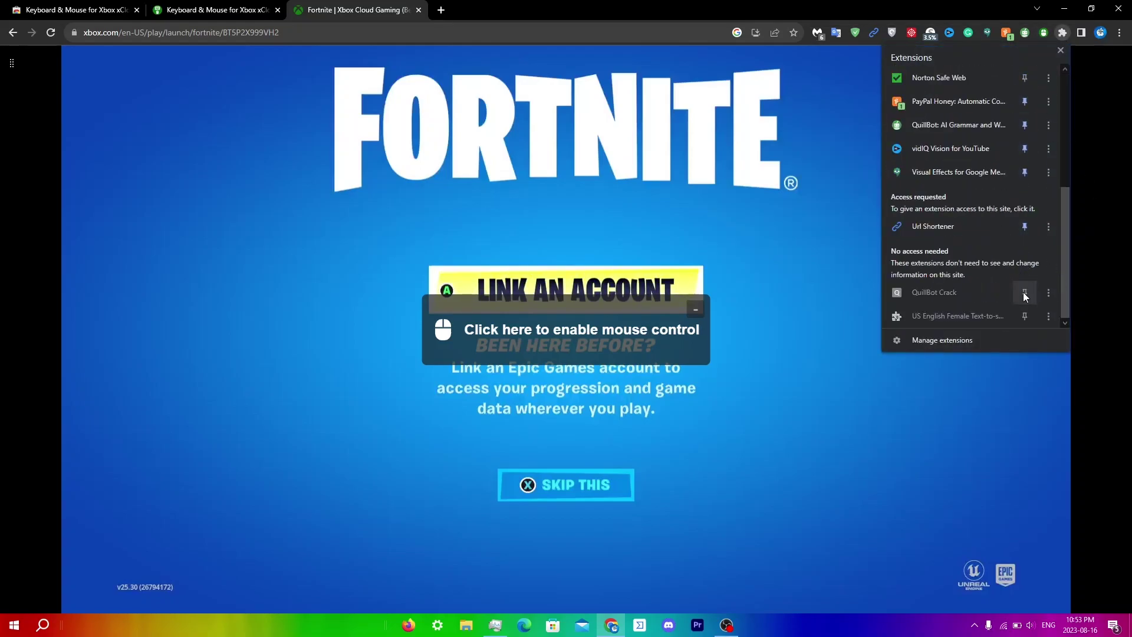
left_click(1046, 32)
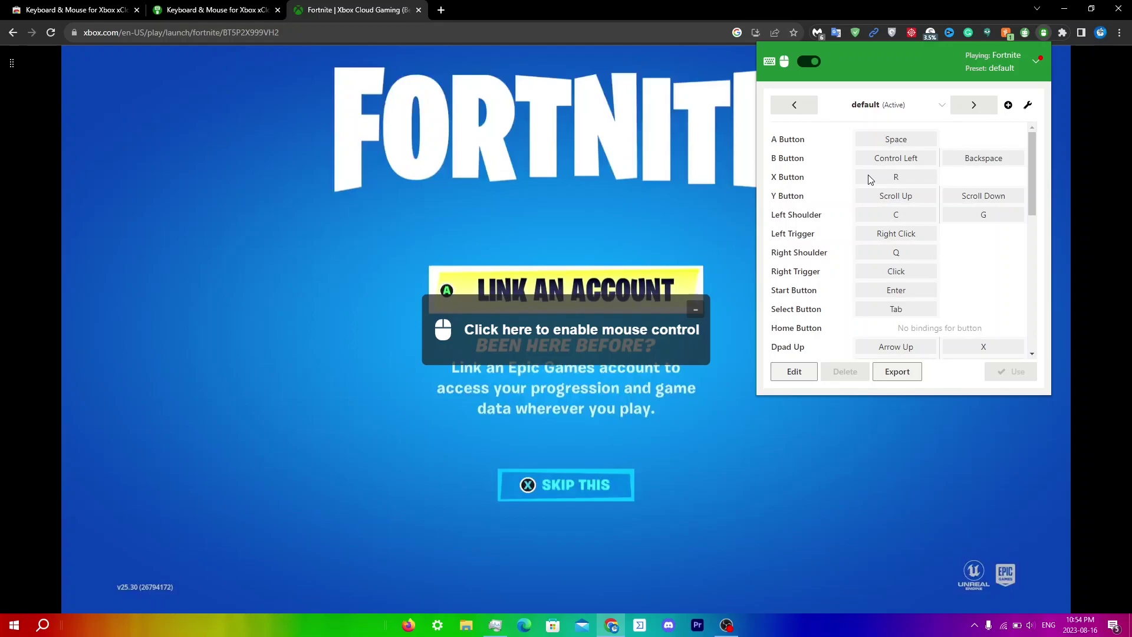
Step: Enable mouse control, press R to skip Epic account linking, then release the mouse with Esc
left_click(546, 346)
key("r")
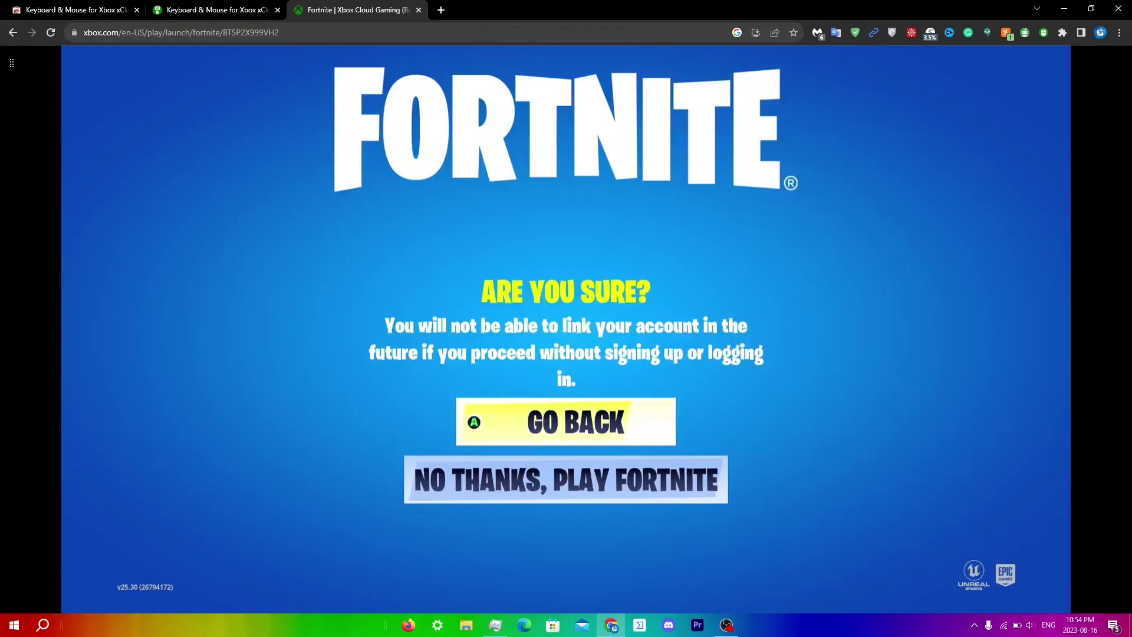
key("Escape")
Step: Check the controller bindings, then go back with Space, skip again with R, and release with Esc
left_click(1045, 33)
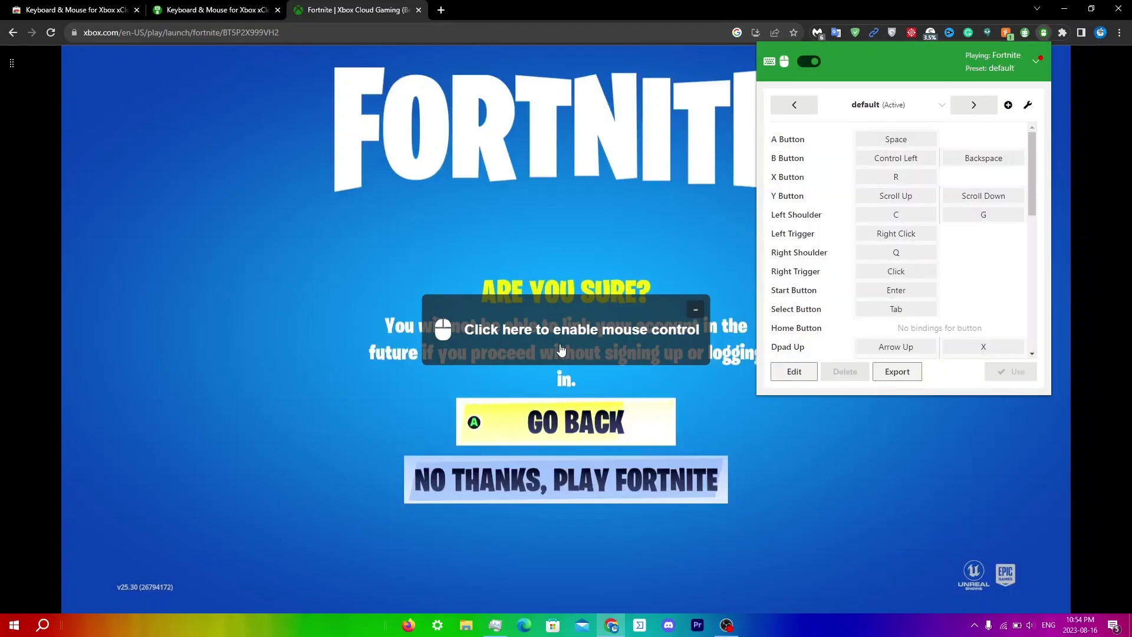
left_click(525, 349)
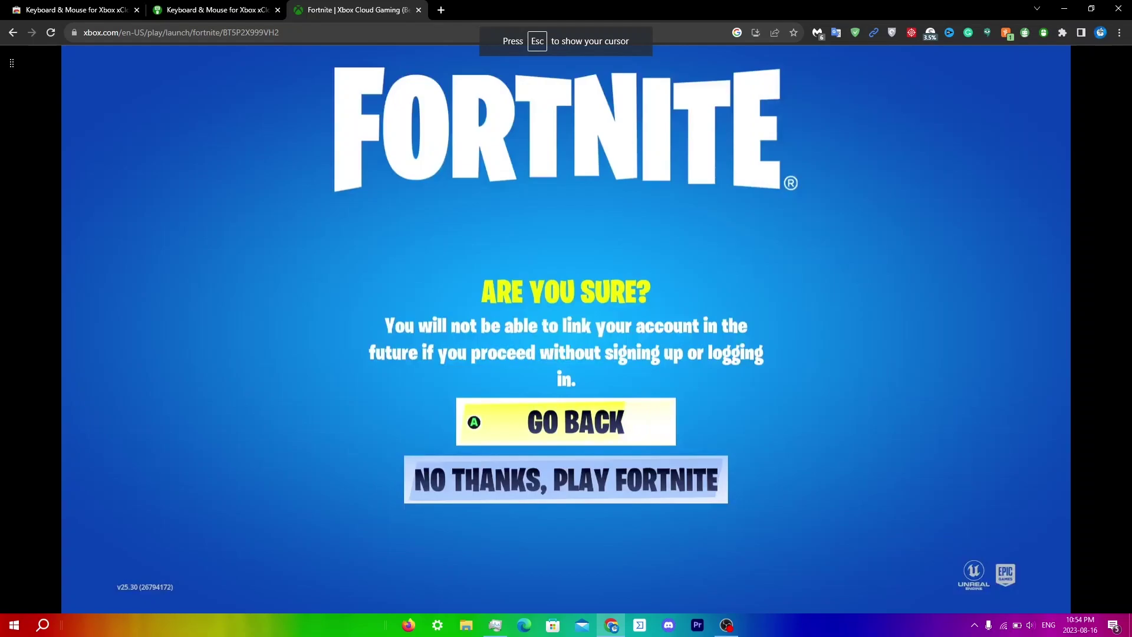
key("space")
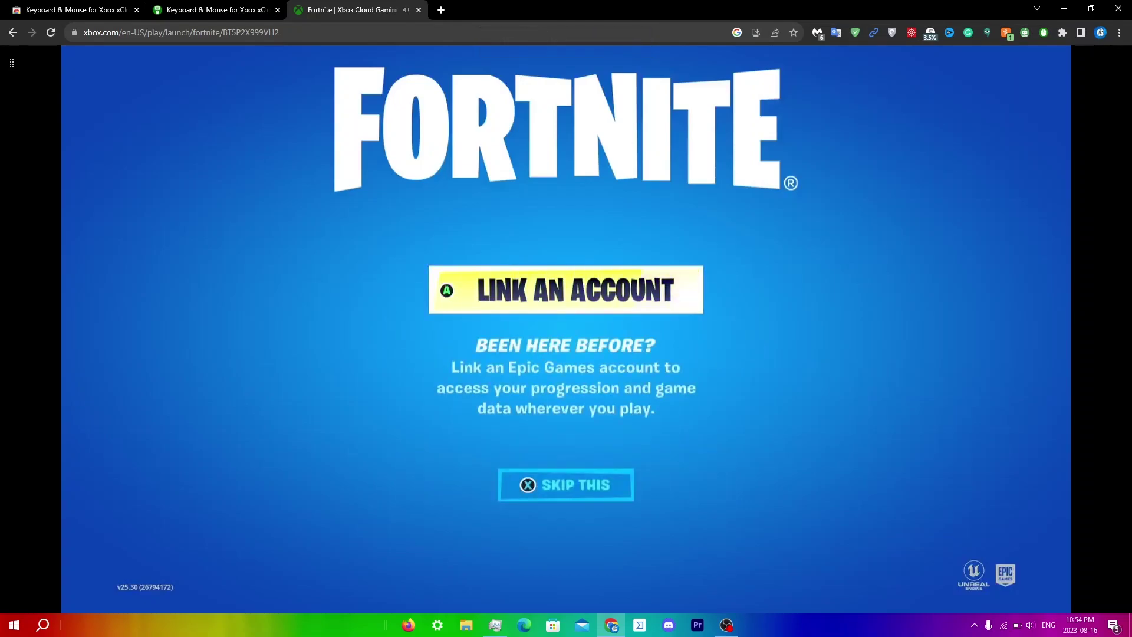
key("r")
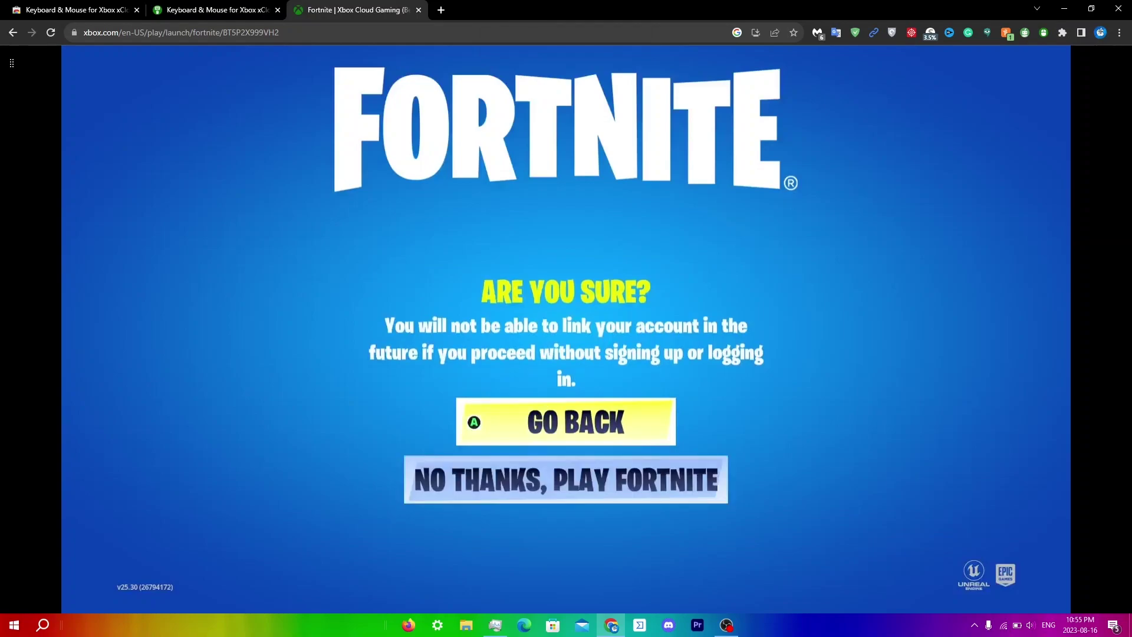
key("Escape")
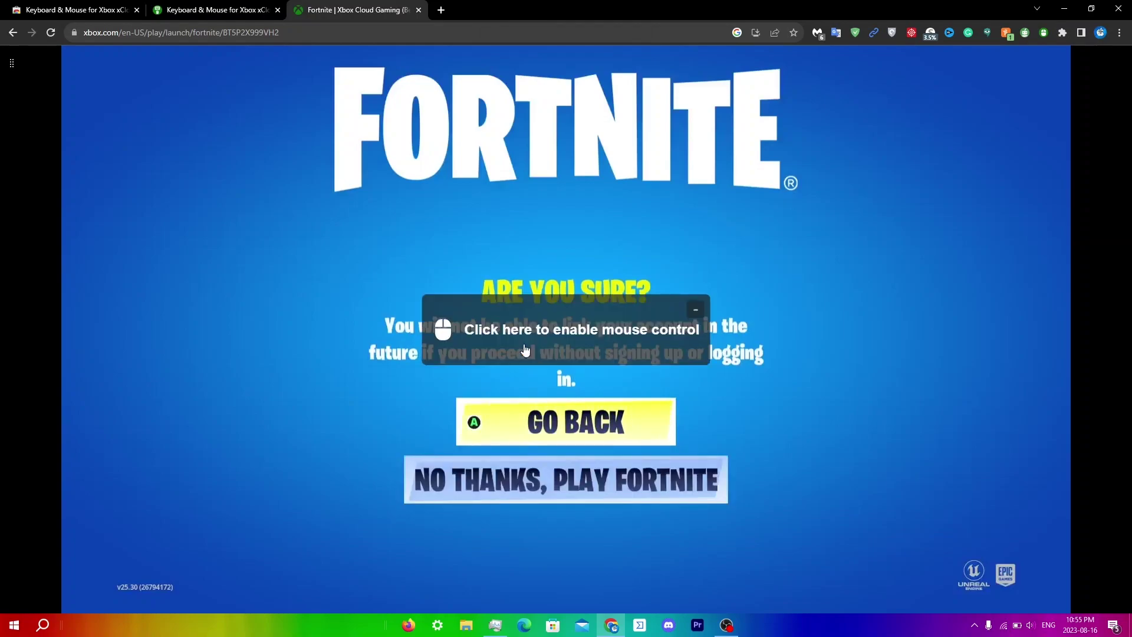
Step: Add J as a second A Button binding, then close the extension panel without saving it
left_click(1044, 34)
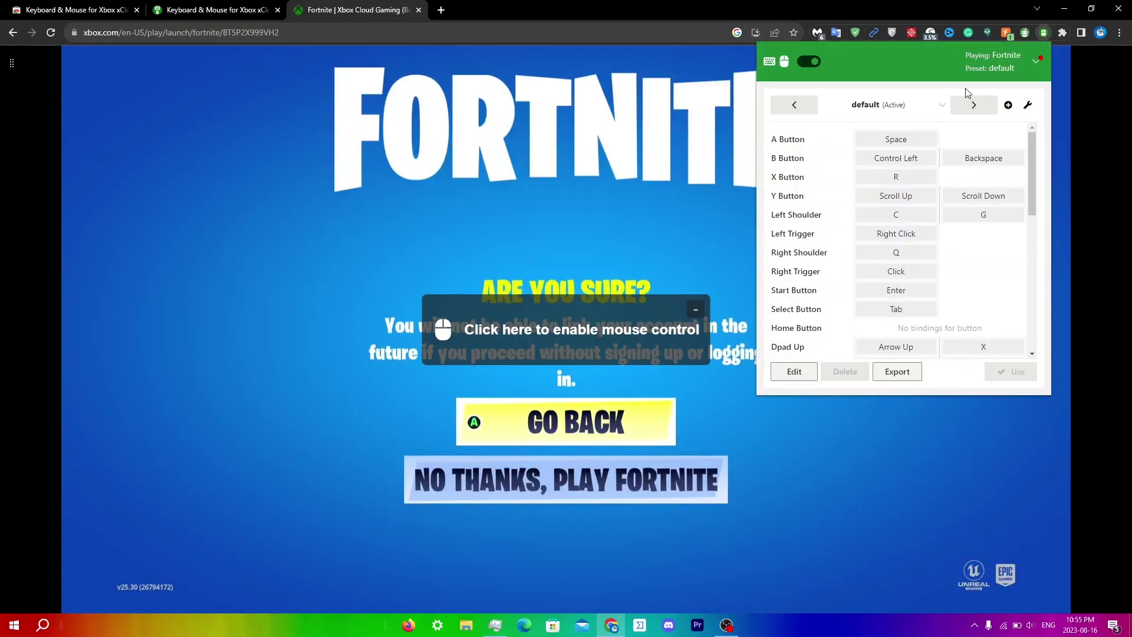
left_click(791, 382)
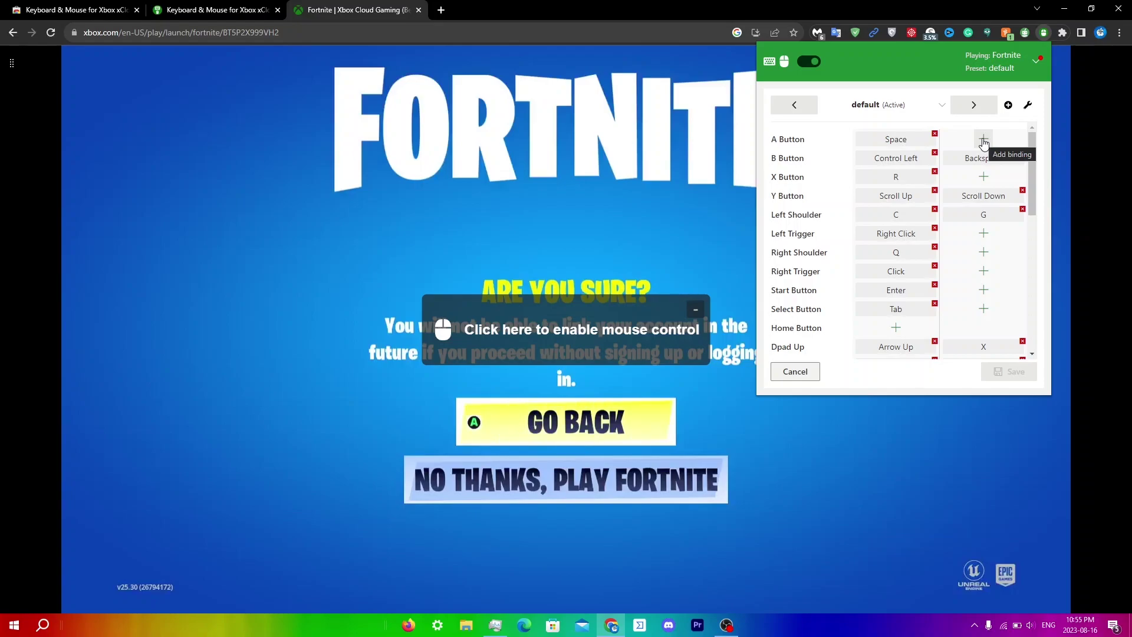
left_click(984, 142)
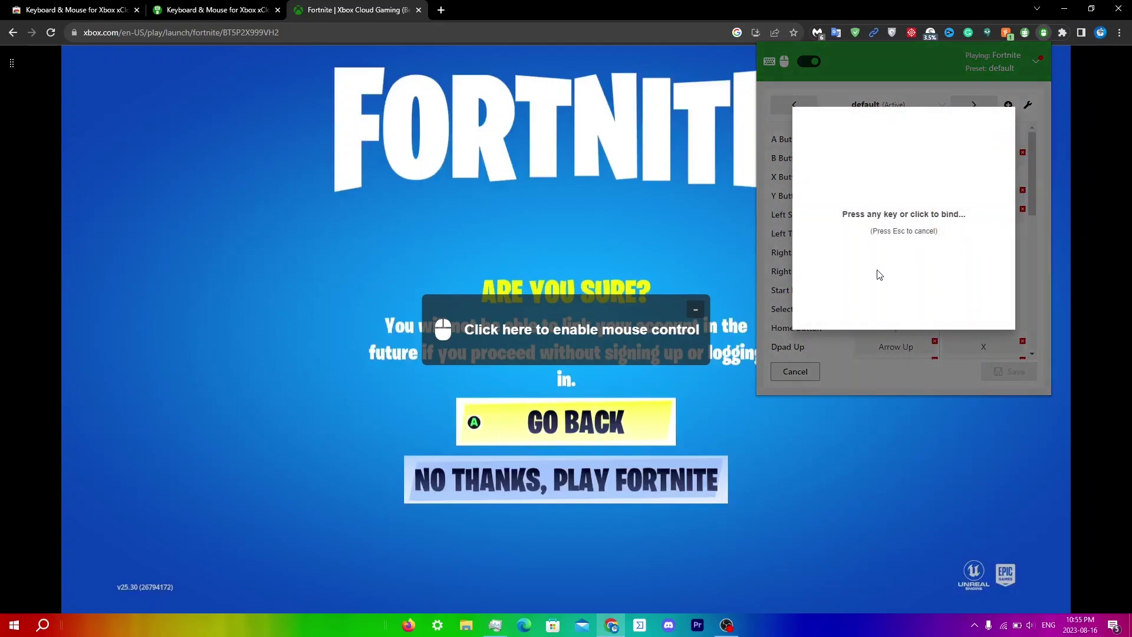
key("j")
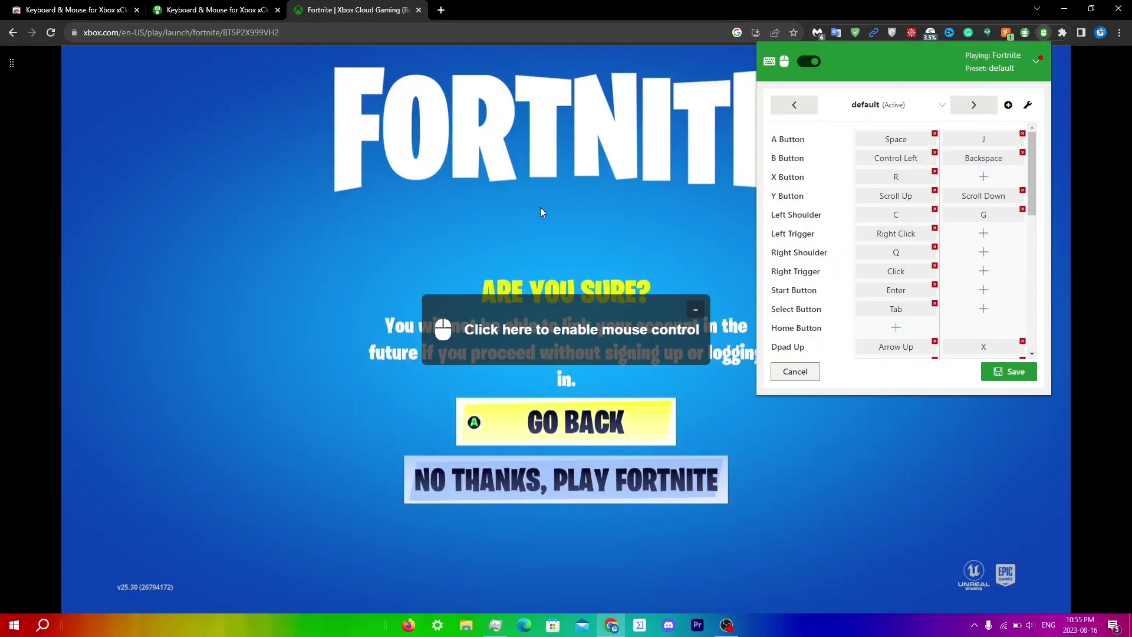
left_click(530, 338)
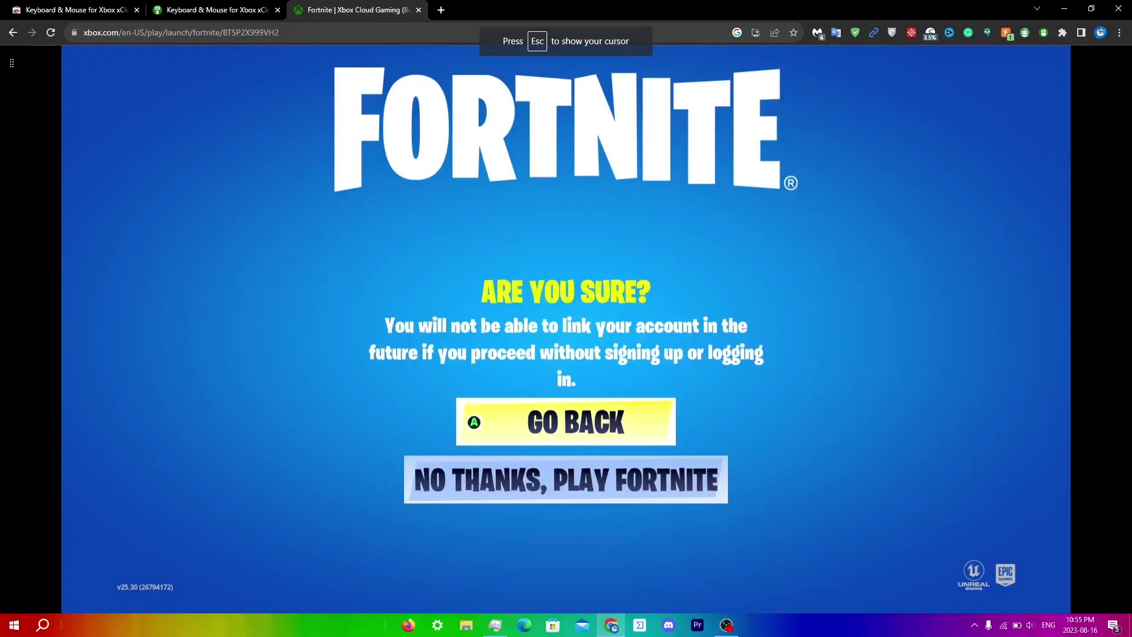
key("Escape")
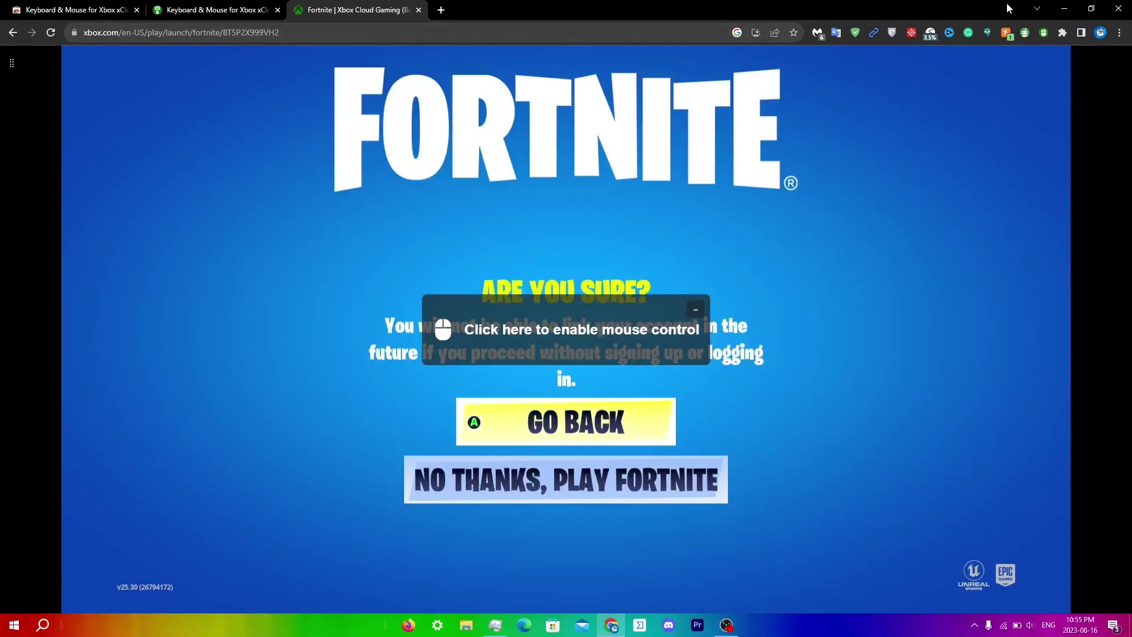
Step: From the extension's preset dropdown, show the new-preset options with the name field and file import
left_click(1044, 34)
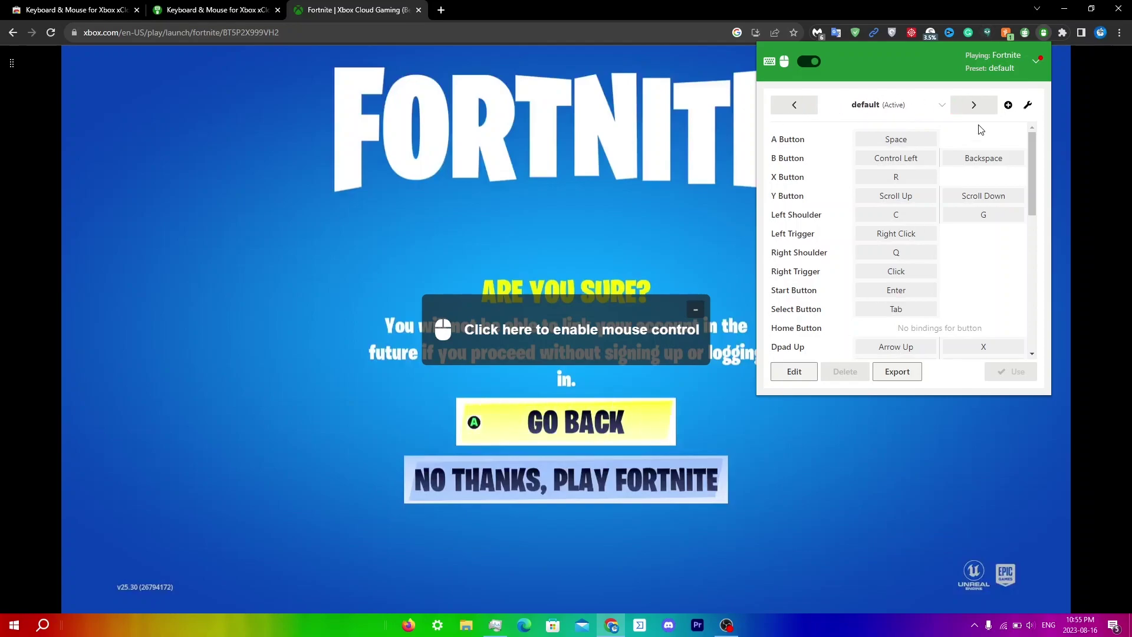
left_click(868, 106)
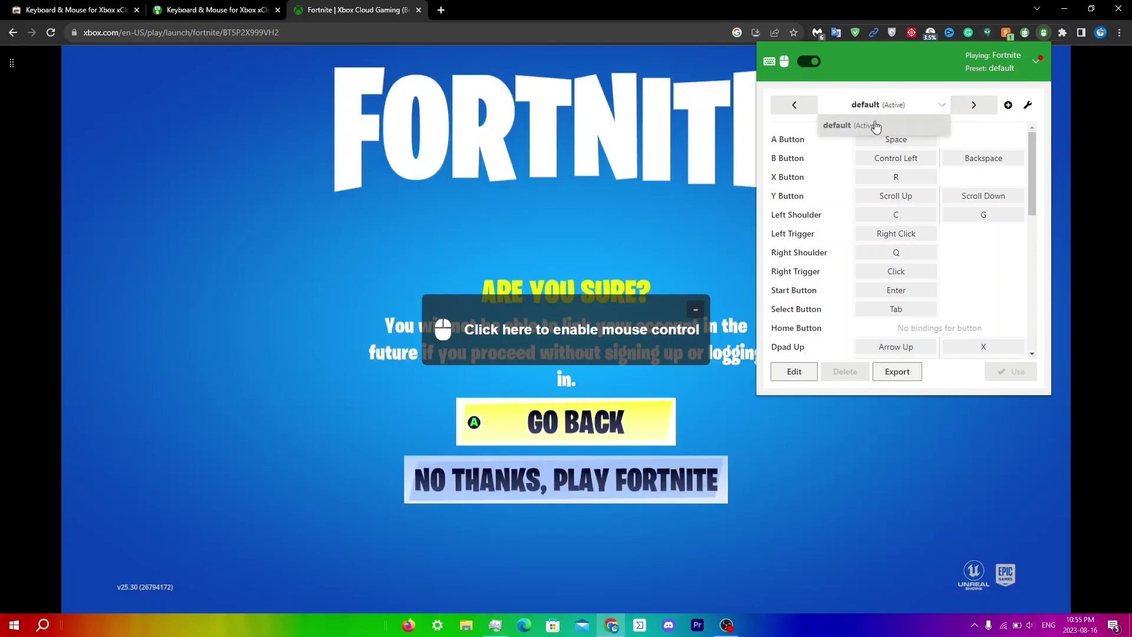
left_click(1009, 106)
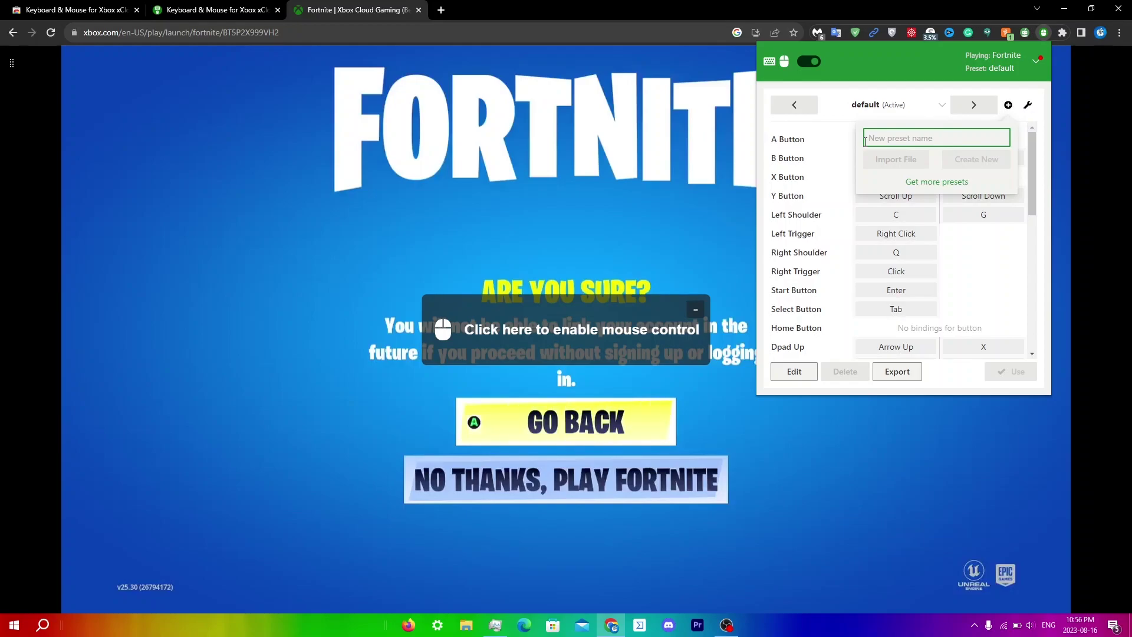
key("Escape")
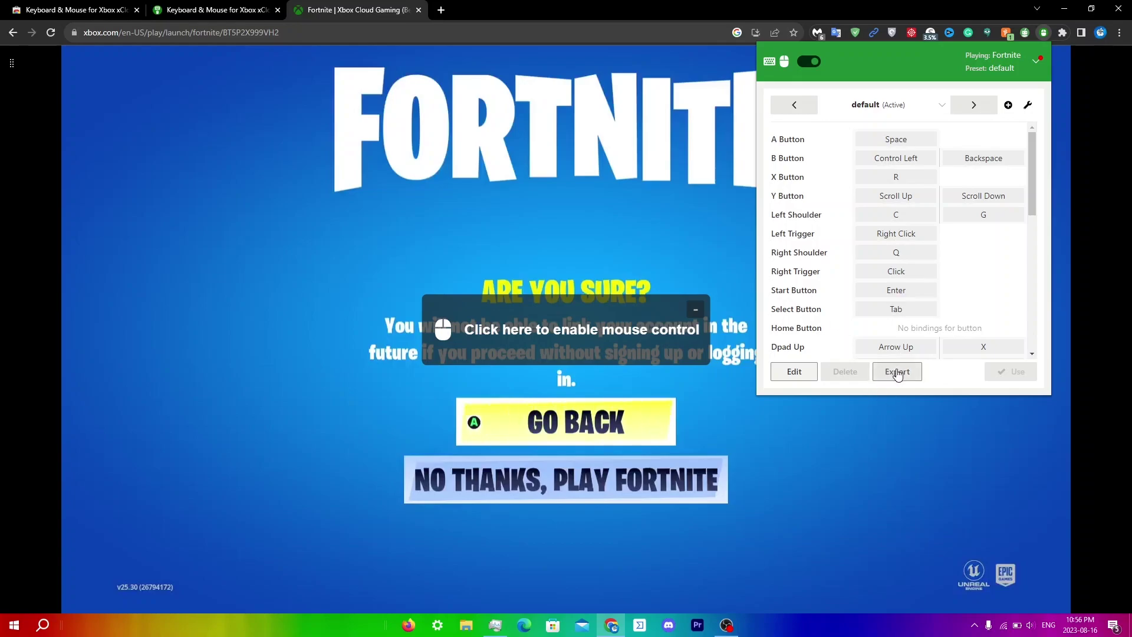
left_click(1007, 106)
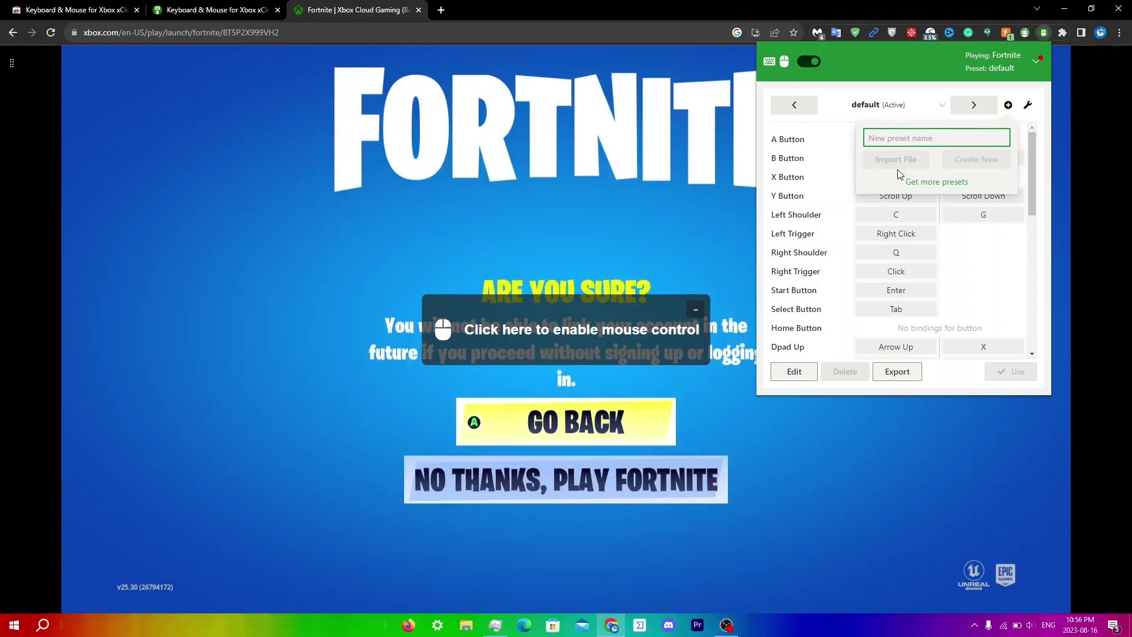
Step: Open the 'Get more presets' page in a new tab, then return to the Fortnite | Xbox Cloud Gaming tab
left_click(930, 183)
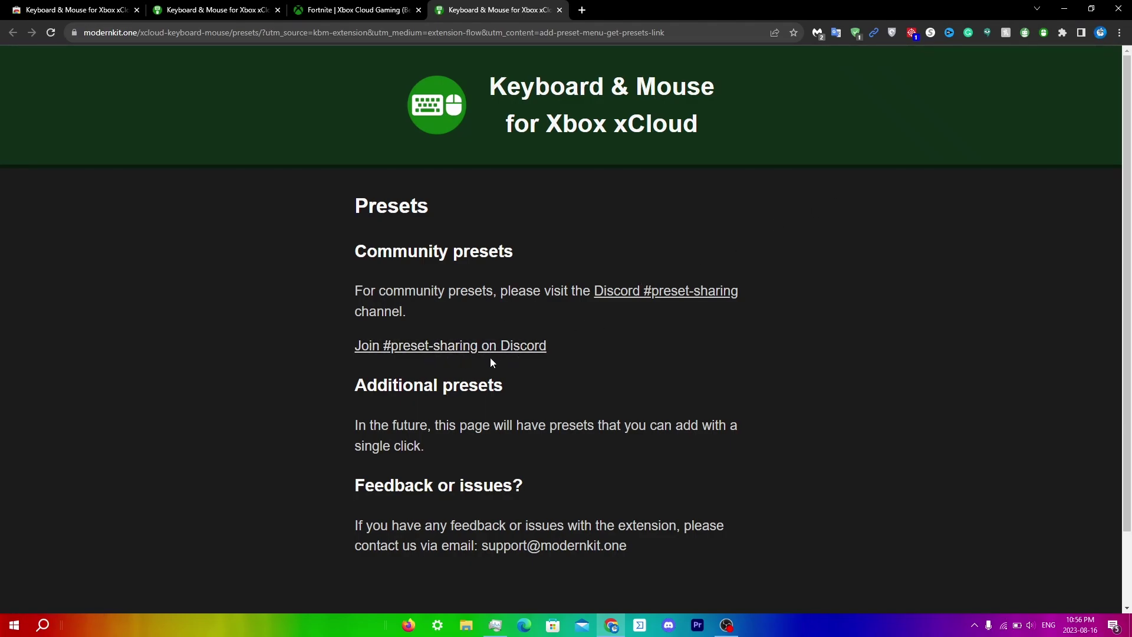
left_click(357, 10)
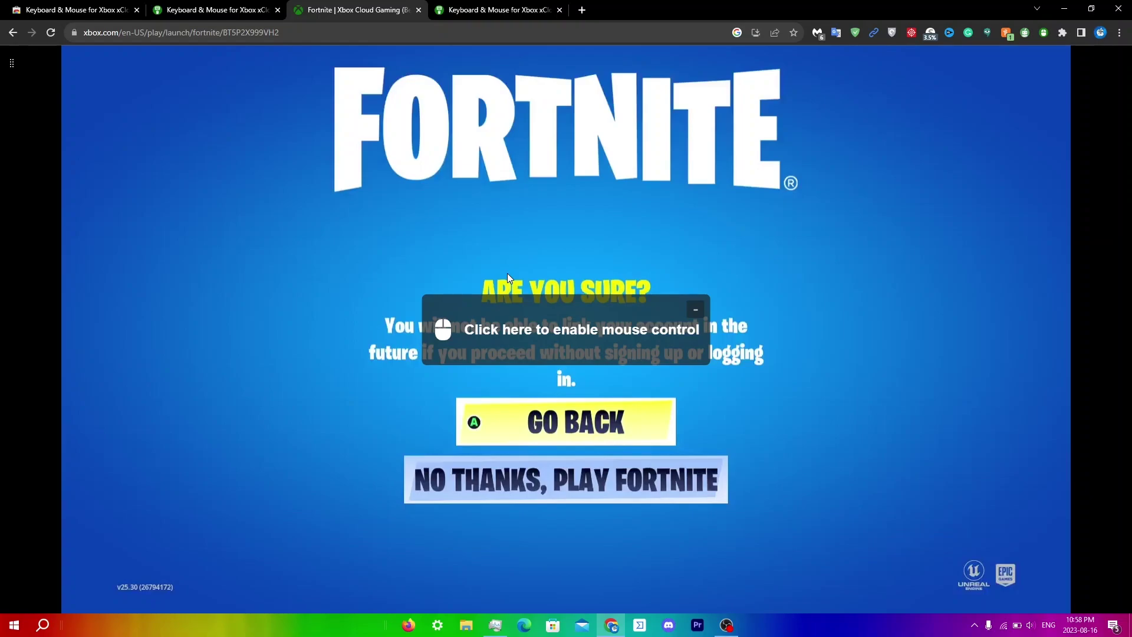
Step: Show the Keyboard & Mouse for Xbox xCloud default preset bindings again from the toolbar icon
left_click(1043, 33)
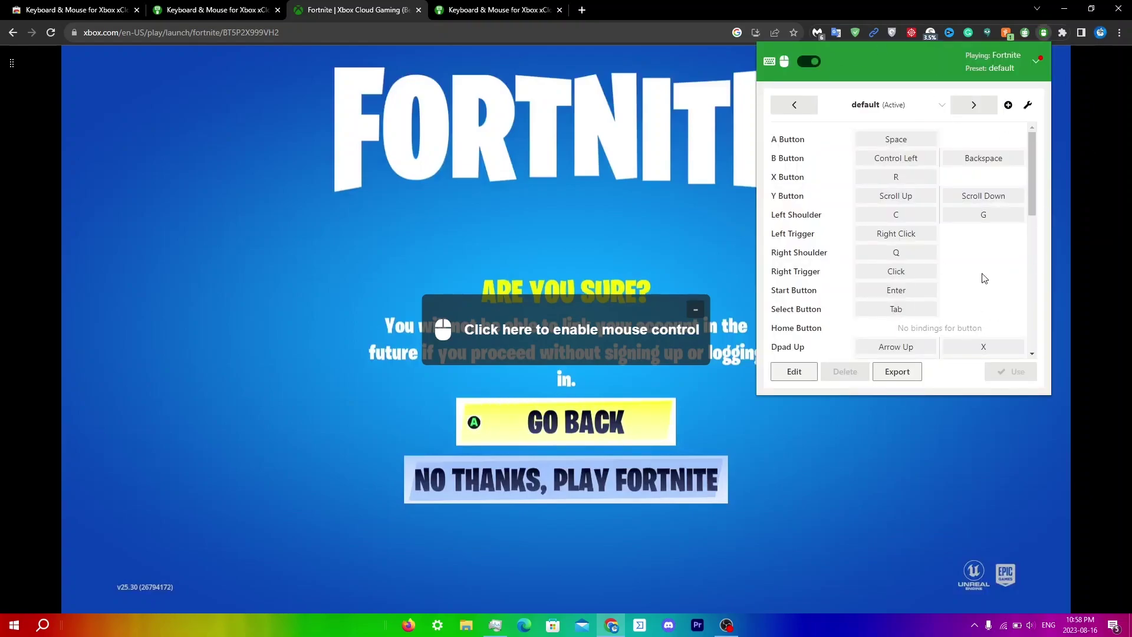